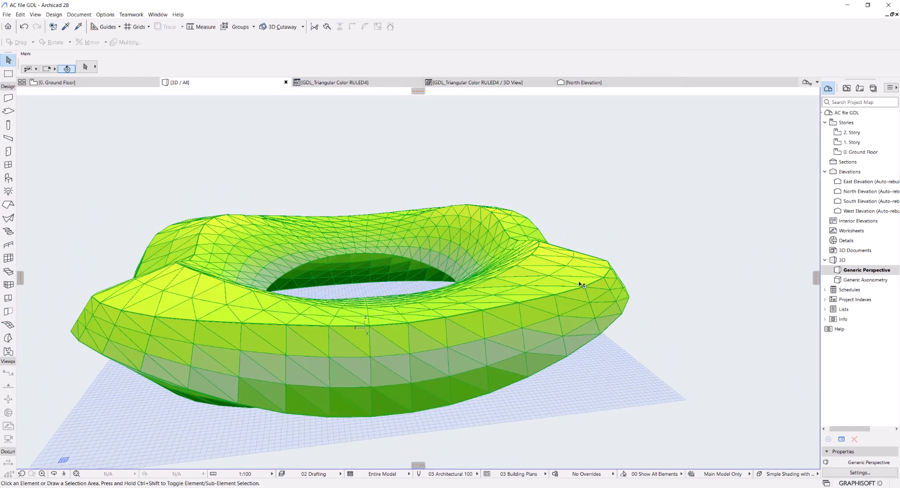
Step: Switch to Grasshopper and apply the pink-to-red preset to the INPUT gradient to recolour the triangulated stadium in Archicad
{"action": "left_click_drag", "start_coordinate": [479, 315], "coordinate": [467, 295]}
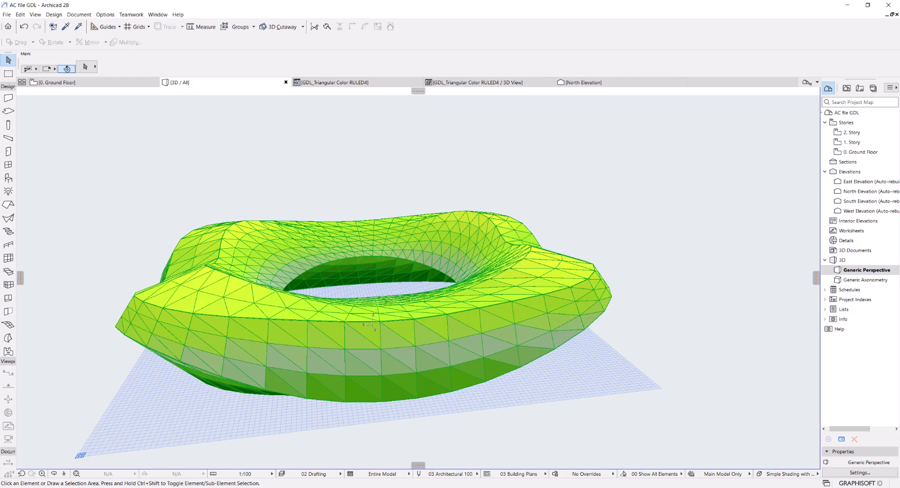
{"action": "key", "text": "alt+Tab"}
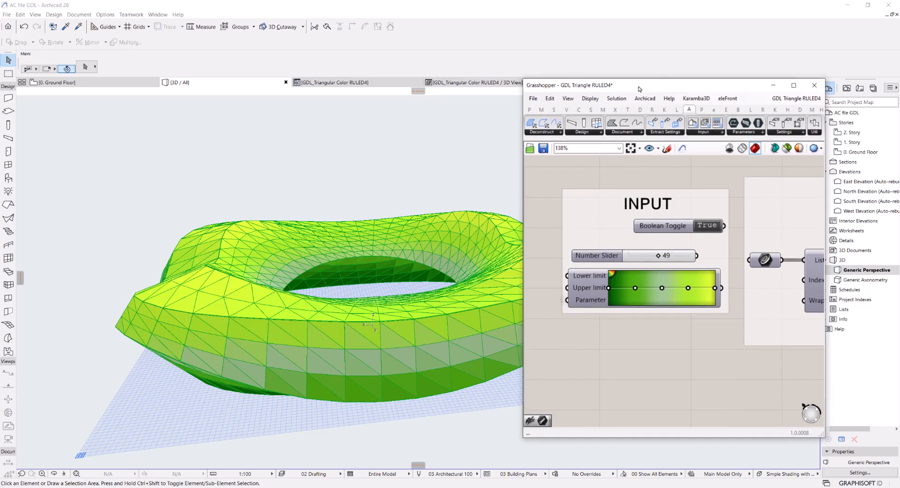
{"action": "left_click_drag", "start_coordinate": [637, 87], "coordinate": [718, 80]}
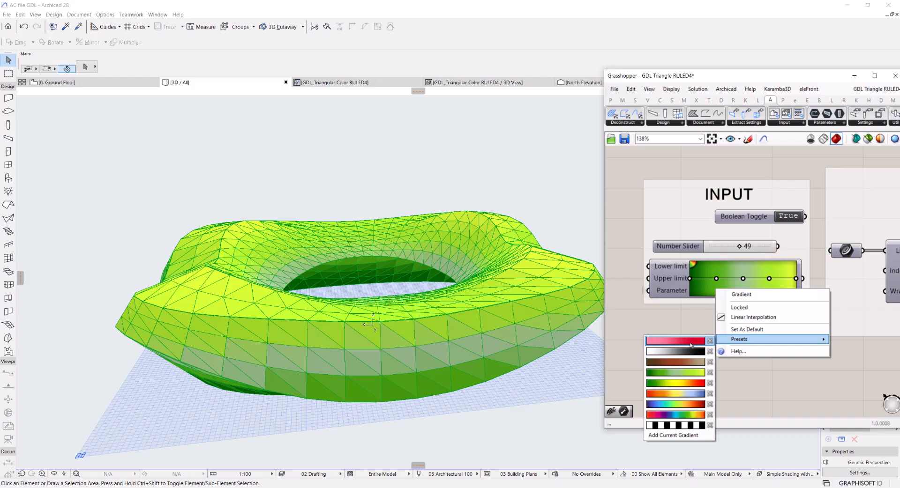
{"action": "left_click", "coordinate": [690, 345]}
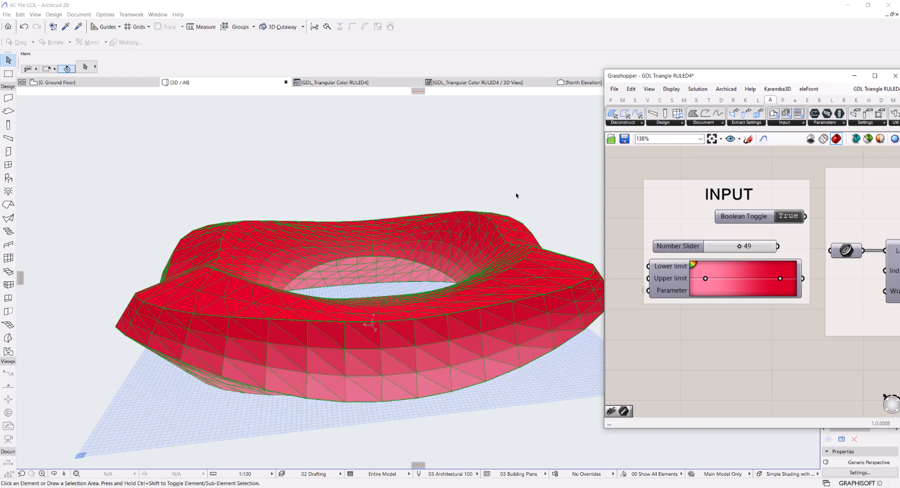
{"action": "left_click", "coordinate": [552, 193]}
{"action": "left_click_drag", "start_coordinate": [558, 234], "coordinate": [293, 280]}
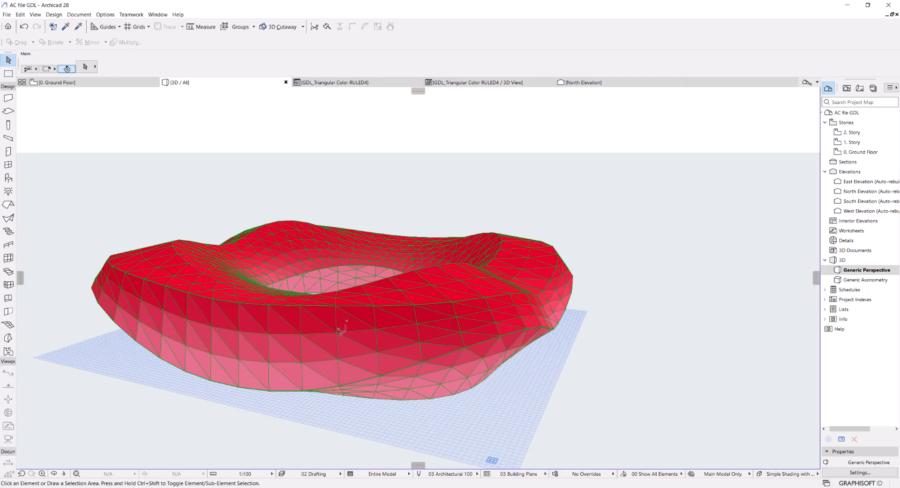
Step: Switch to Rhino, maximize its window and place the Grasshopper window beside the stadium model
{"action": "left_click_drag", "start_coordinate": [899, 58], "coordinate": [359, 91]}
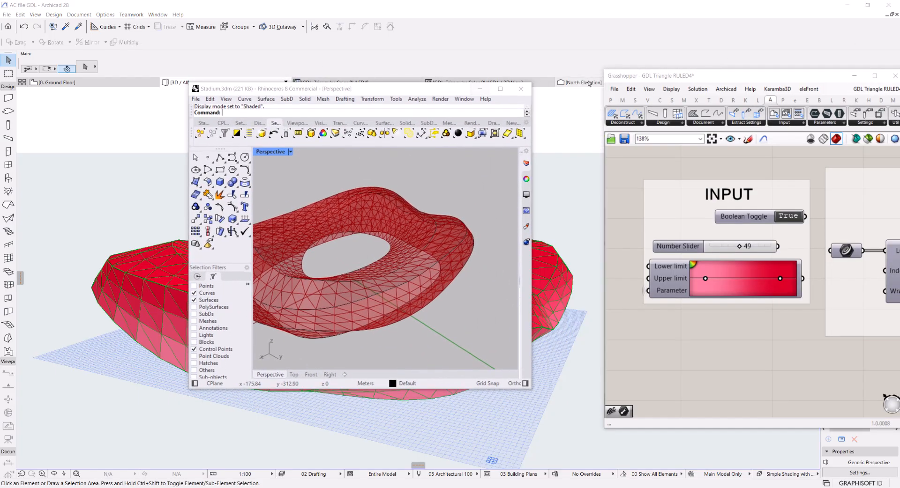
{"action": "left_click", "coordinate": [505, 88]}
{"action": "left_click_drag", "start_coordinate": [701, 78], "coordinate": [849, 110]}
{"action": "scroll", "coordinate": [398, 296], "scroll_direction": "up", "scroll_amount": 2}
{"action": "right_click_drag", "start_coordinate": [393, 300], "coordinate": [376, 289]}
{"action": "scroll", "coordinate": [376, 291], "scroll_direction": "down", "scroll_amount": 5}
{"action": "scroll", "coordinate": [417, 319], "scroll_direction": "up", "scroll_amount": 5}
{"action": "mouse_move", "coordinate": [417, 324]}
{"action": "right_mouse_down"}
{"action": "mouse_move", "coordinate": [420, 299]}
{"action": "mouse_move", "coordinate": [422, 323]}
{"action": "right_mouse_up"}
{"action": "scroll", "coordinate": [422, 322], "scroll_direction": "up", "scroll_amount": 2}
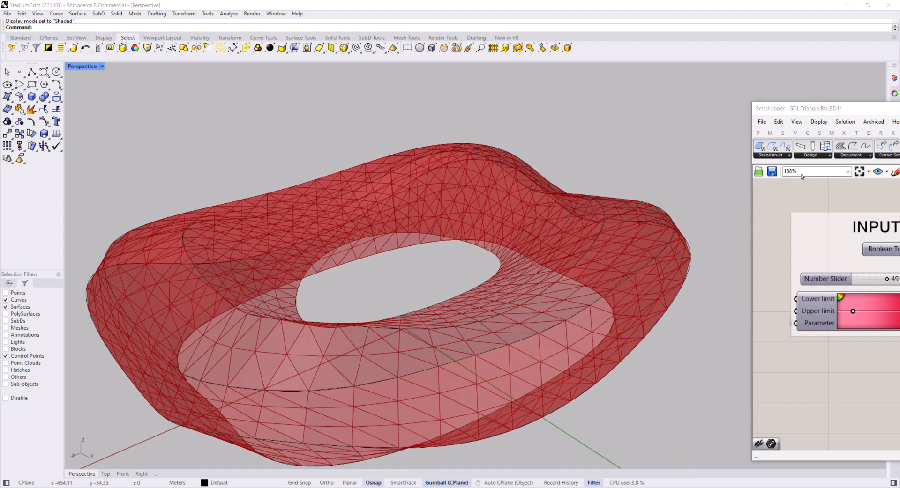
{"action": "left_click_drag", "start_coordinate": [808, 110], "coordinate": [568, 74]}
Step: Turn off the preview of the component that merges the four panel lists in the PANELS group
{"action": "scroll", "coordinate": [687, 213], "scroll_direction": "down", "scroll_amount": 5}
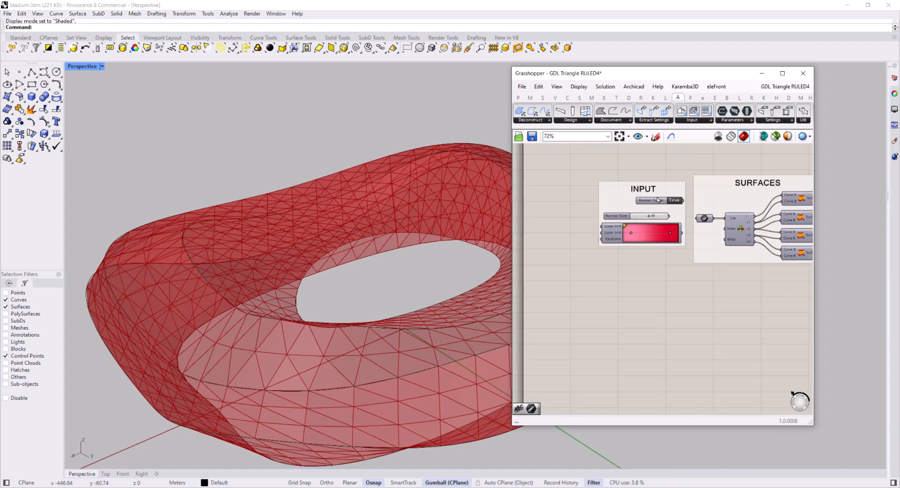
{"action": "scroll", "coordinate": [666, 224], "scroll_direction": "up", "scroll_amount": 3}
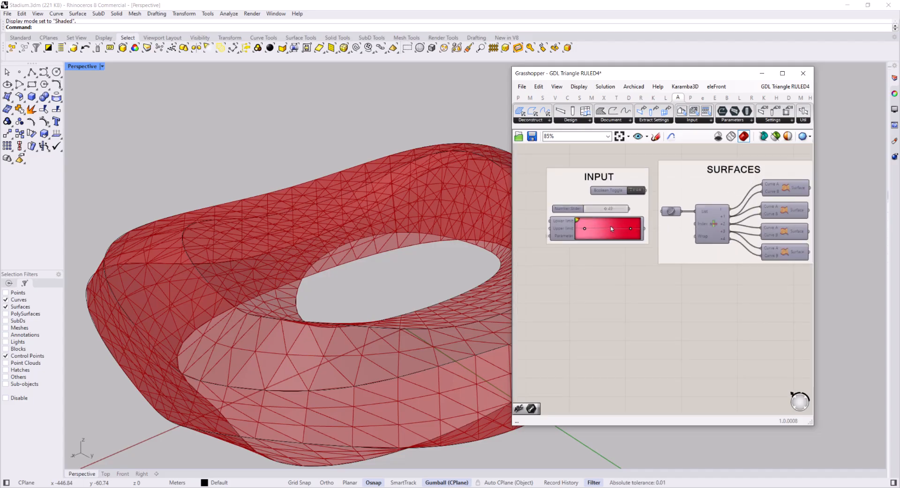
{"action": "right_click_drag", "start_coordinate": [637, 208], "coordinate": [643, 242]}
{"action": "scroll", "coordinate": [643, 243], "scroll_direction": "down", "scroll_amount": 3}
{"action": "right_click_drag", "start_coordinate": [737, 218], "coordinate": [659, 223]}
{"action": "scroll", "coordinate": [660, 191], "scroll_direction": "down", "scroll_amount": 3}
{"action": "scroll", "coordinate": [660, 223], "scroll_direction": "up", "scroll_amount": 5}
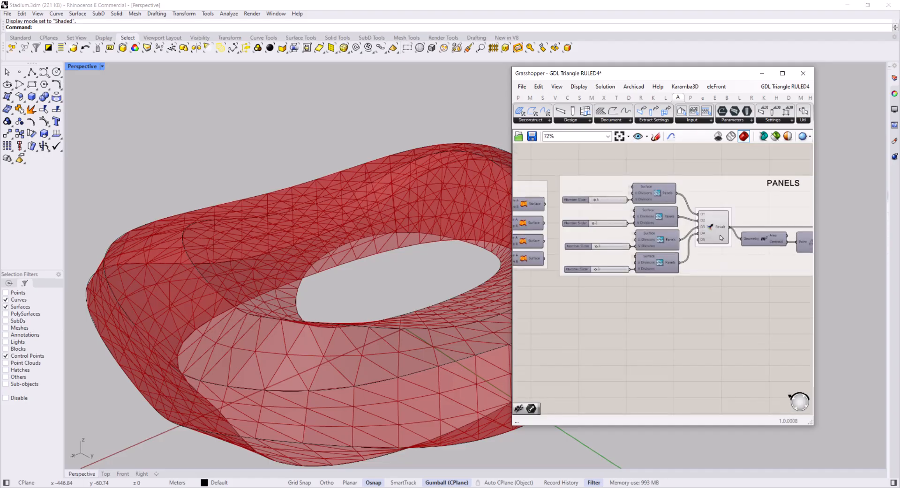
{"action": "left_click", "coordinate": [713, 229]}
{"action": "middle_click", "coordinate": [713, 229]}
{"action": "left_click", "coordinate": [732, 210]}
{"action": "scroll", "coordinate": [436, 261], "scroll_direction": "down", "scroll_amount": 2}
{"action": "right_click_drag", "start_coordinate": [389, 265], "coordinate": [414, 242]}
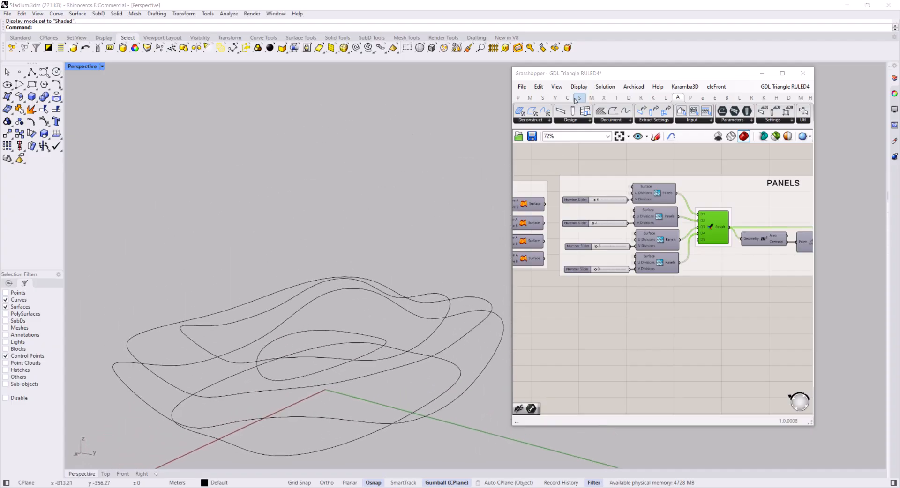
Step: Show the control points of the upper inner closed curve of the stadium
{"action": "left_click_drag", "start_coordinate": [569, 75], "coordinate": [597, 78]}
{"action": "scroll", "coordinate": [377, 384], "scroll_direction": "down", "scroll_amount": 5}
{"action": "scroll", "coordinate": [376, 405], "scroll_direction": "up", "scroll_amount": 7}
{"action": "right_click_drag", "start_coordinate": [375, 405], "coordinate": [372, 423]}
{"action": "scroll", "coordinate": [368, 390], "scroll_direction": "down", "scroll_amount": 5}
{"action": "right_click_drag", "start_coordinate": [369, 390], "coordinate": [375, 365]}
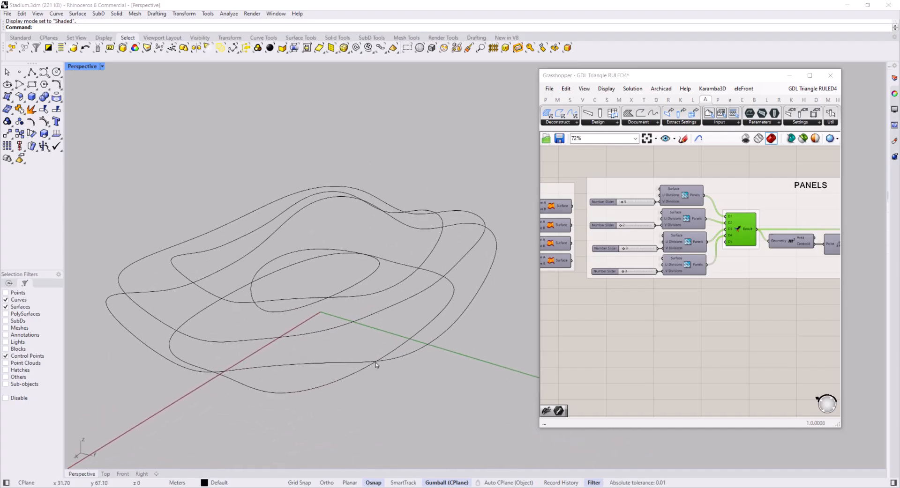
{"action": "left_click", "coordinate": [313, 367]}
{"action": "scroll", "coordinate": [317, 364], "scroll_direction": "down", "scroll_amount": 5}
{"action": "right_click_drag", "start_coordinate": [318, 389], "coordinate": [368, 346]}
{"action": "scroll", "coordinate": [322, 405], "scroll_direction": "up", "scroll_amount": 7}
{"action": "right_click_drag", "start_coordinate": [374, 274], "coordinate": [340, 325]}
{"action": "right_click_drag", "start_coordinate": [340, 281], "coordinate": [311, 212]}
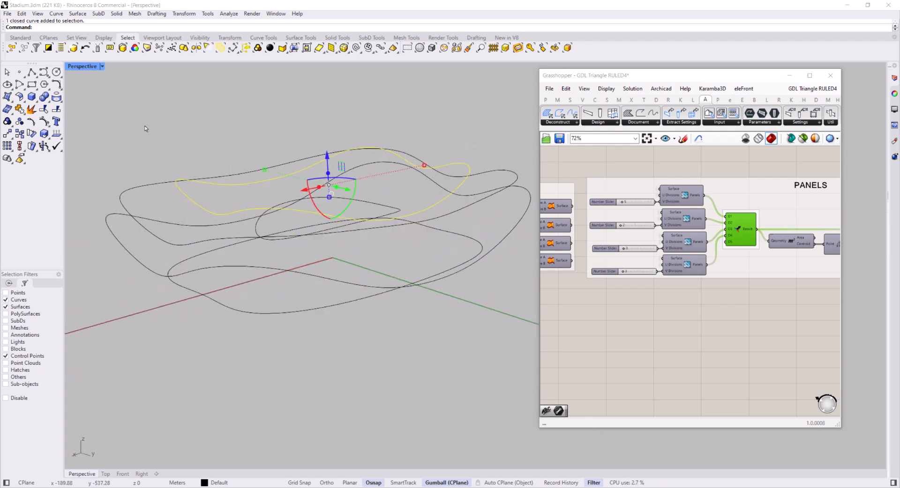
{"action": "right_click_drag", "start_coordinate": [234, 174], "coordinate": [417, 268]}
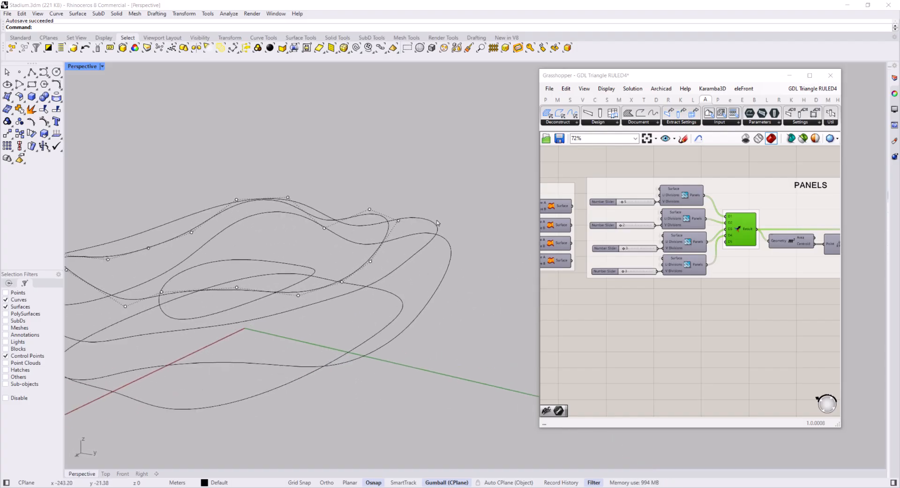
Step: Examine the curve's control points and the closed stadium curves alongside the INPUT and SURFACES groups of the definition
{"action": "scroll", "coordinate": [274, 230], "scroll_direction": "down", "scroll_amount": 3}
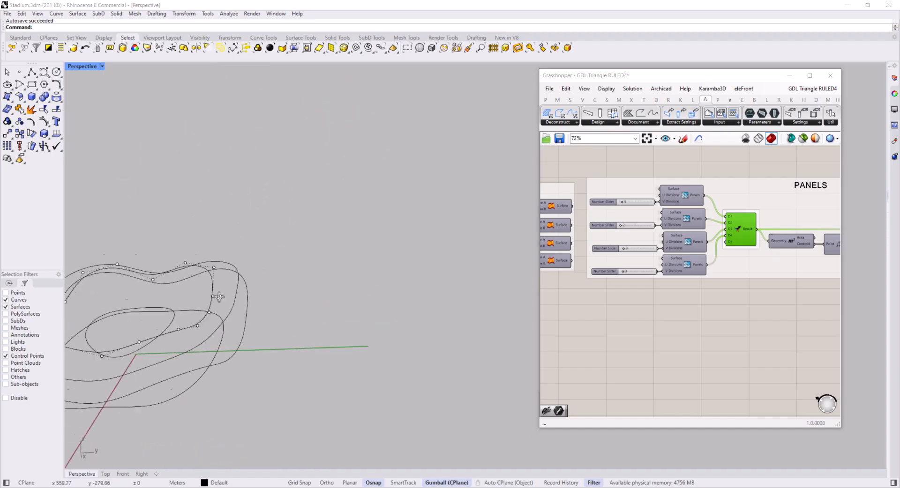
{"action": "right_click_drag", "start_coordinate": [189, 307], "coordinate": [348, 266]}
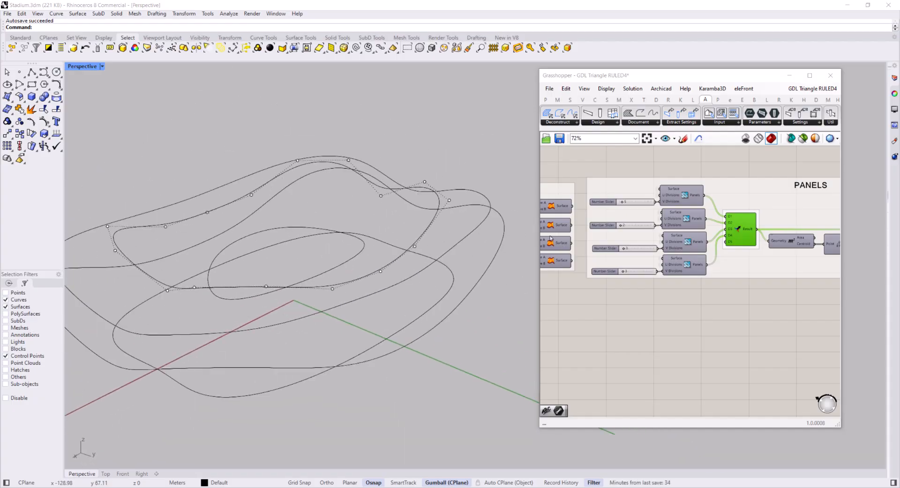
{"action": "mouse_move", "coordinate": [232, 157]}
{"action": "right_mouse_down"}
{"action": "mouse_move", "coordinate": [237, 209]}
{"action": "mouse_move", "coordinate": [225, 167]}
{"action": "mouse_move", "coordinate": [232, 154]}
{"action": "right_mouse_up"}
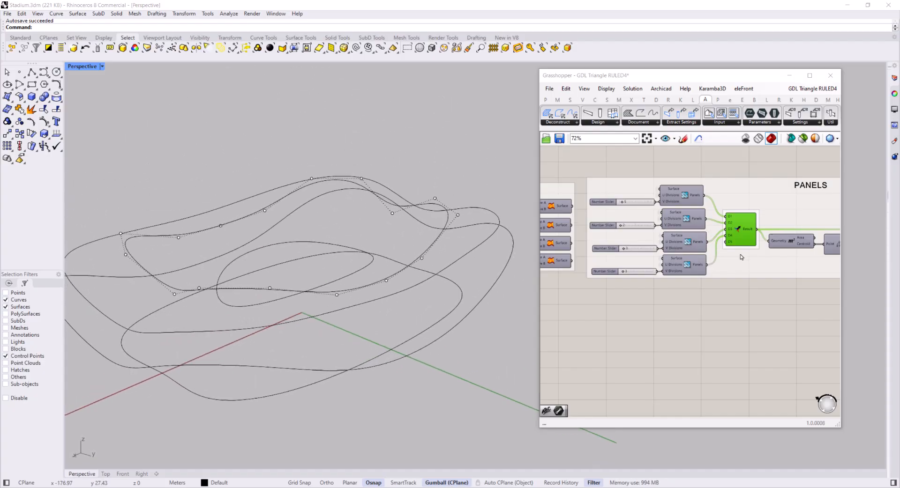
{"action": "right_click_drag", "start_coordinate": [704, 268], "coordinate": [688, 288]}
{"action": "right_click_drag", "start_coordinate": [302, 290], "coordinate": [283, 356]}
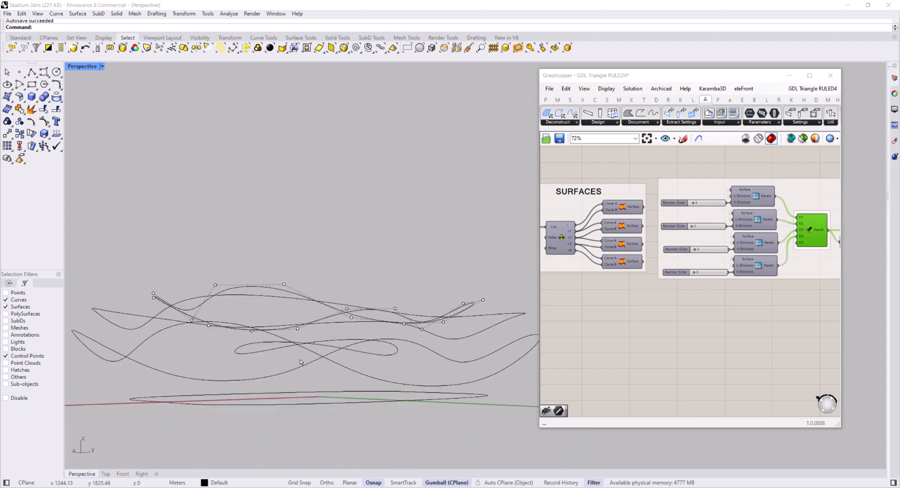
{"action": "right_click_drag", "start_coordinate": [629, 264], "coordinate": [655, 279]}
{"action": "scroll", "coordinate": [642, 217], "scroll_direction": "up", "scroll_amount": 2}
{"action": "right_click_drag", "start_coordinate": [587, 236], "coordinate": [683, 236]}
{"action": "right_click_drag", "start_coordinate": [628, 255], "coordinate": [686, 241]}
{"action": "scroll", "coordinate": [670, 250], "scroll_direction": "up", "scroll_amount": 2}
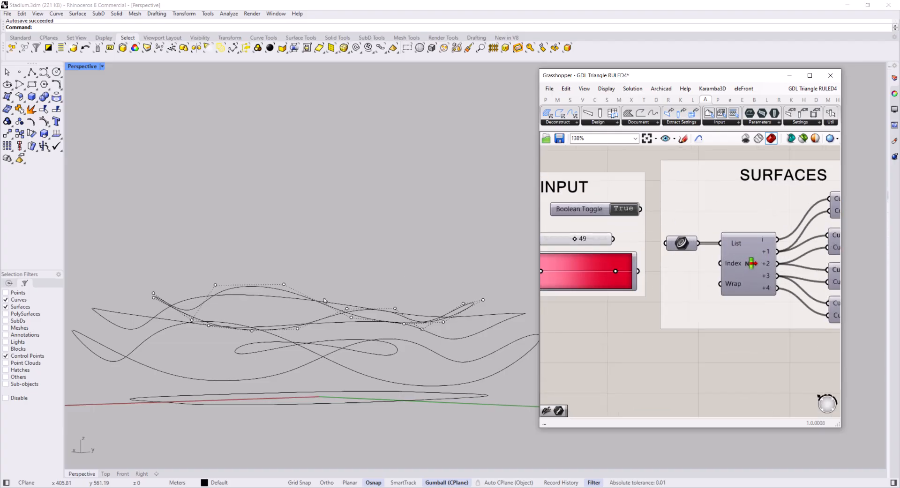
{"action": "scroll", "coordinate": [304, 313], "scroll_direction": "down", "scroll_amount": 2}
{"action": "scroll", "coordinate": [641, 259], "scroll_direction": "up", "scroll_amount": 1}
{"action": "right_click_drag", "start_coordinate": [343, 305], "coordinate": [379, 289]}
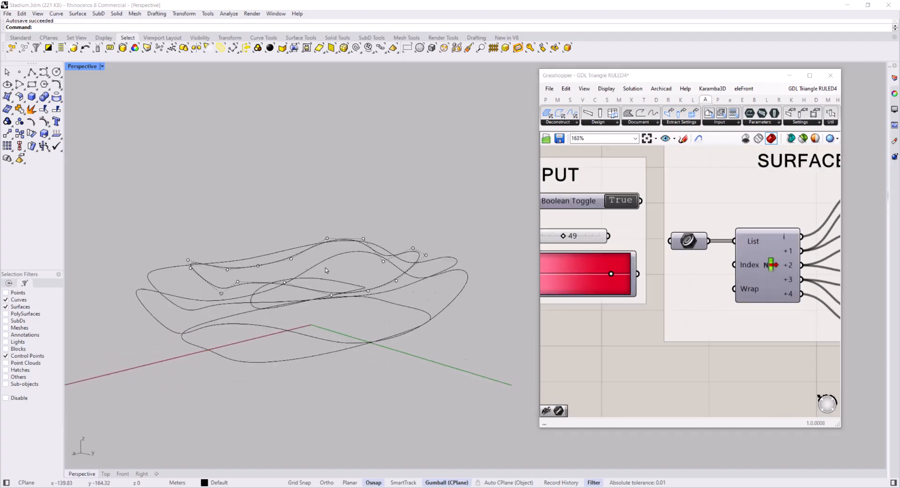
{"action": "scroll", "coordinate": [394, 280], "scroll_direction": "up", "scroll_amount": 2}
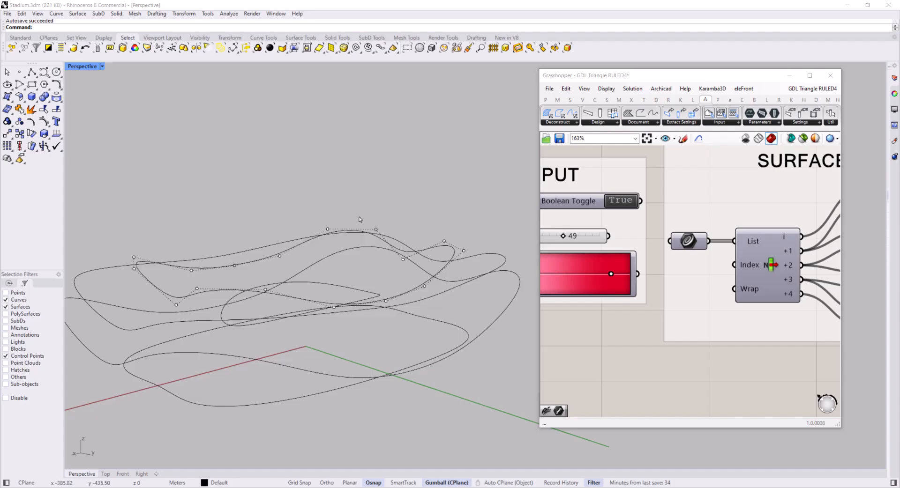
Step: Turn on the preview of the curve parameter that feeds the list component in the SURFACES group
{"action": "middle_click", "coordinate": [693, 245]}
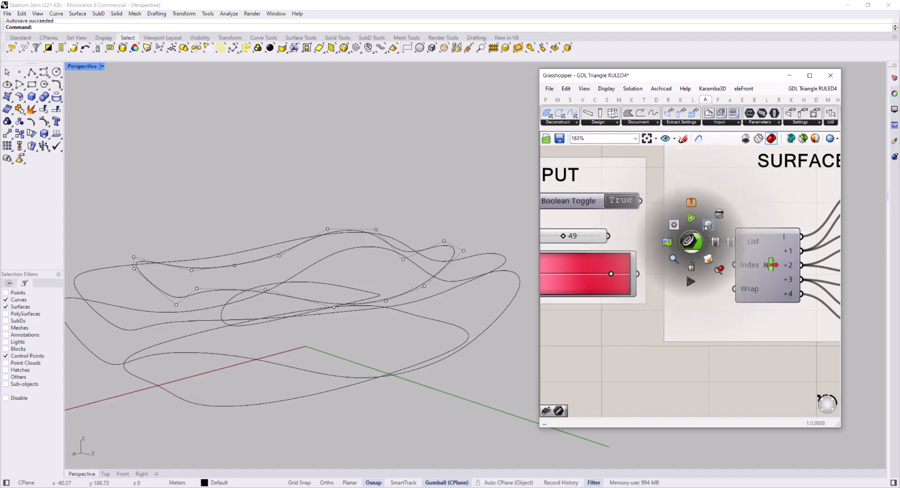
{"action": "left_click", "coordinate": [705, 228]}
{"action": "right_click_drag", "start_coordinate": [396, 271], "coordinate": [393, 282]}
{"action": "scroll", "coordinate": [719, 251], "scroll_direction": "down", "scroll_amount": 4}
{"action": "right_click_drag", "start_coordinate": [749, 270], "coordinate": [685, 258]}
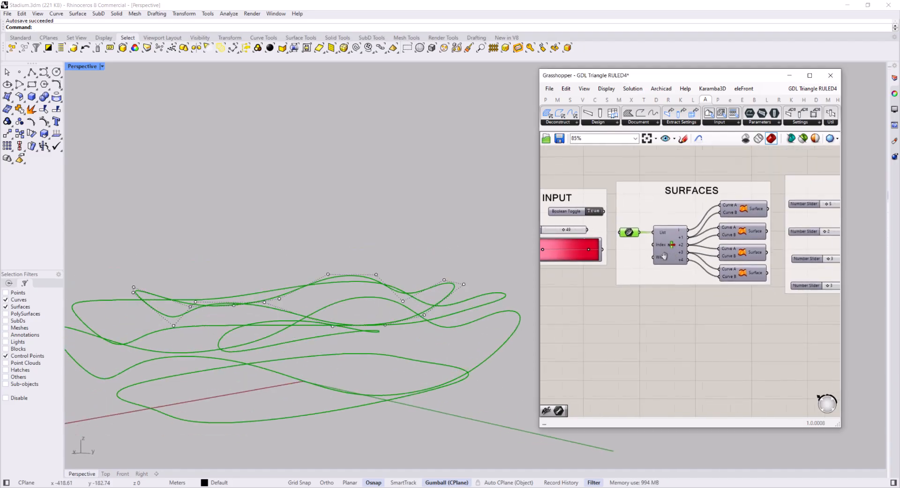
Step: Turn on the preview of all four ruled surface components in the SURFACES group
{"action": "scroll", "coordinate": [721, 290], "scroll_direction": "up", "scroll_amount": 3}
{"action": "left_click_drag", "start_coordinate": [706, 210], "coordinate": [715, 211]}
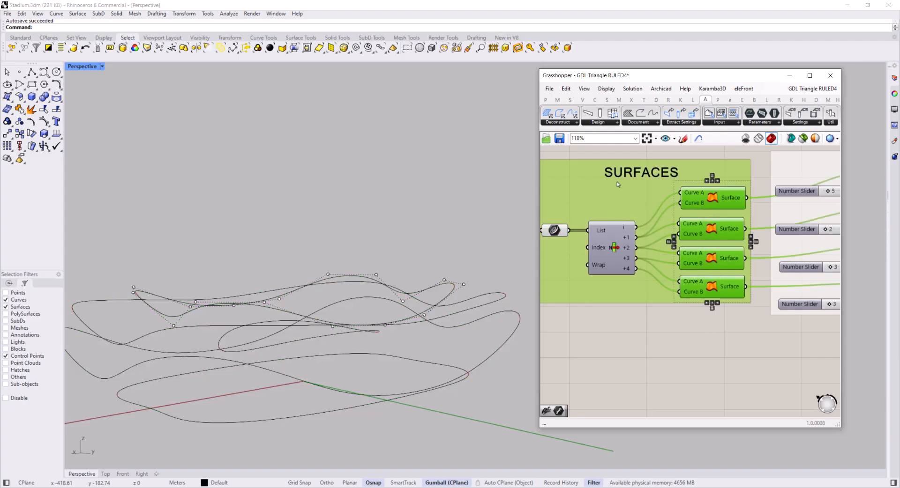
{"action": "middle_click", "coordinate": [718, 203]}
{"action": "left_click", "coordinate": [732, 182]}
{"action": "scroll", "coordinate": [473, 366], "scroll_direction": "down", "scroll_amount": 2}
{"action": "left_click", "coordinate": [586, 345]}
{"action": "right_click_drag", "start_coordinate": [354, 265], "coordinate": [339, 290]}
{"action": "scroll", "coordinate": [339, 295], "scroll_direction": "up", "scroll_amount": 5}
{"action": "scroll", "coordinate": [339, 293], "scroll_direction": "down", "scroll_amount": 3}
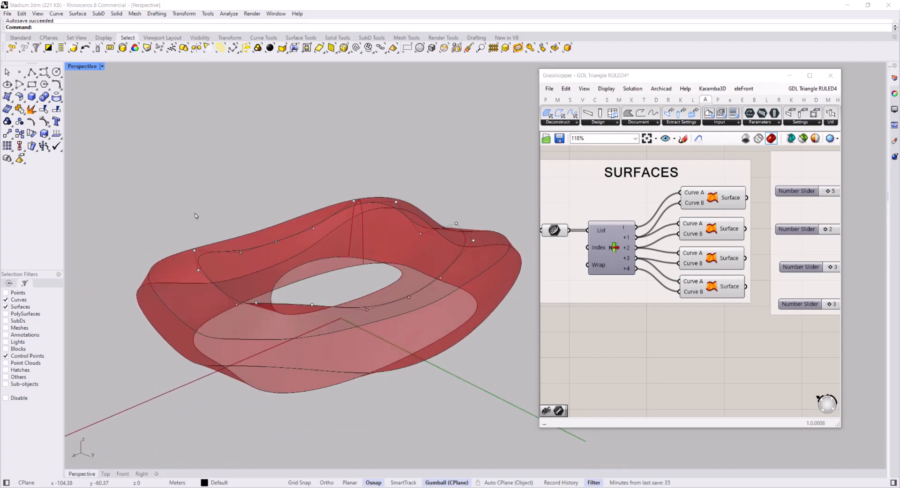
Step: Turn off the control points of the upper inner curve and inspect the ruled surfaces between the curves
{"action": "right_click", "coordinate": [45, 121]}
{"action": "scroll", "coordinate": [351, 259], "scroll_direction": "up", "scroll_amount": 4}
{"action": "scroll", "coordinate": [351, 260], "scroll_direction": "down", "scroll_amount": 5}
{"action": "right_click_drag", "start_coordinate": [349, 266], "coordinate": [396, 207]}
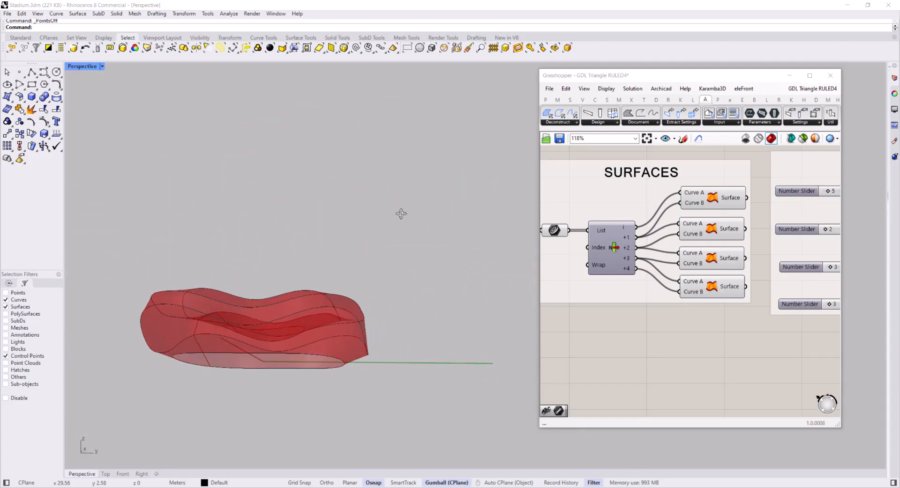
{"action": "scroll", "coordinate": [281, 328], "scroll_direction": "up", "scroll_amount": 4}
{"action": "right_click_drag", "start_coordinate": [281, 328], "coordinate": [490, 313]}
{"action": "scroll", "coordinate": [210, 410], "scroll_direction": "down", "scroll_amount": 2}
{"action": "scroll", "coordinate": [209, 411], "scroll_direction": "up", "scroll_amount": 3}
{"action": "scroll", "coordinate": [690, 293], "scroll_direction": "down", "scroll_amount": 3}
Step: Examine the four triangle panel components, their V division sliders and their connections to the merge component
{"action": "right_click_drag", "start_coordinate": [712, 305], "coordinate": [639, 301]}
{"action": "right_click_drag", "start_coordinate": [778, 303], "coordinate": [708, 302]}
{"action": "scroll", "coordinate": [698, 262], "scroll_direction": "up", "scroll_amount": 3}
{"action": "scroll", "coordinate": [675, 268], "scroll_direction": "down", "scroll_amount": 2}
{"action": "scroll", "coordinate": [668, 271], "scroll_direction": "up", "scroll_amount": 5}
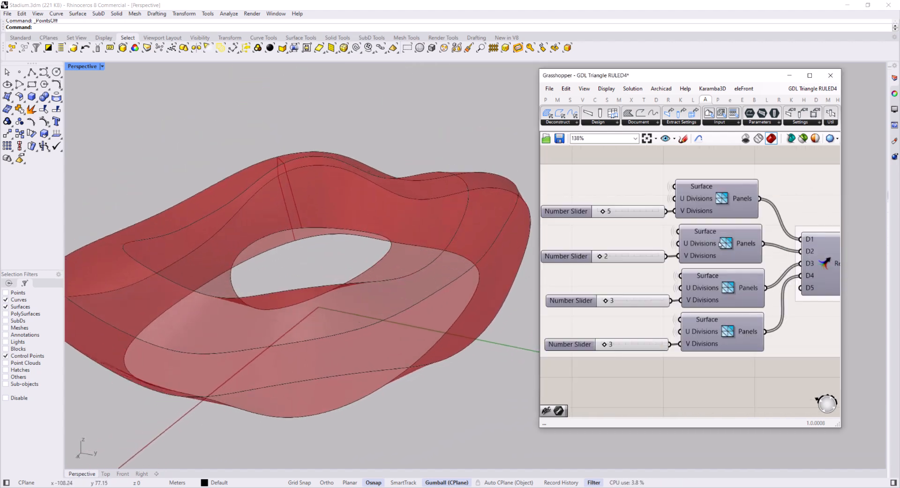
{"action": "scroll", "coordinate": [662, 193], "scroll_direction": "down", "scroll_amount": 4}
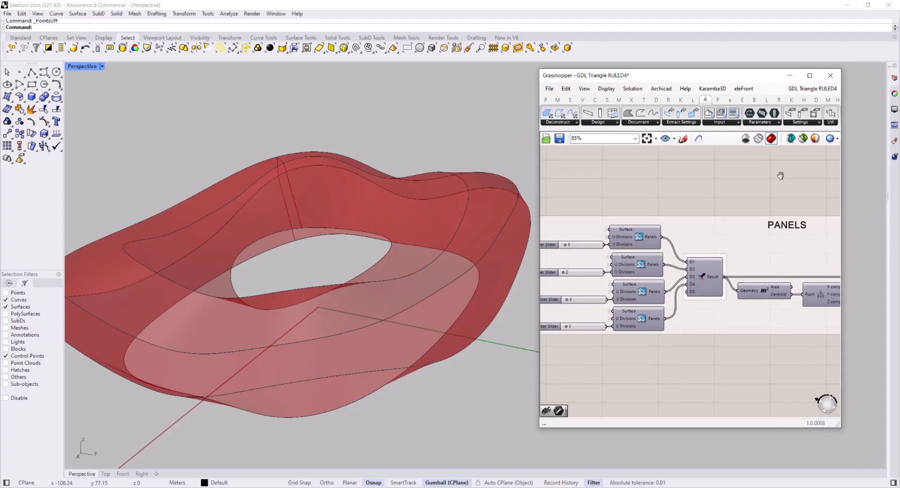
{"action": "scroll", "coordinate": [638, 236], "scroll_direction": "up", "scroll_amount": 5}
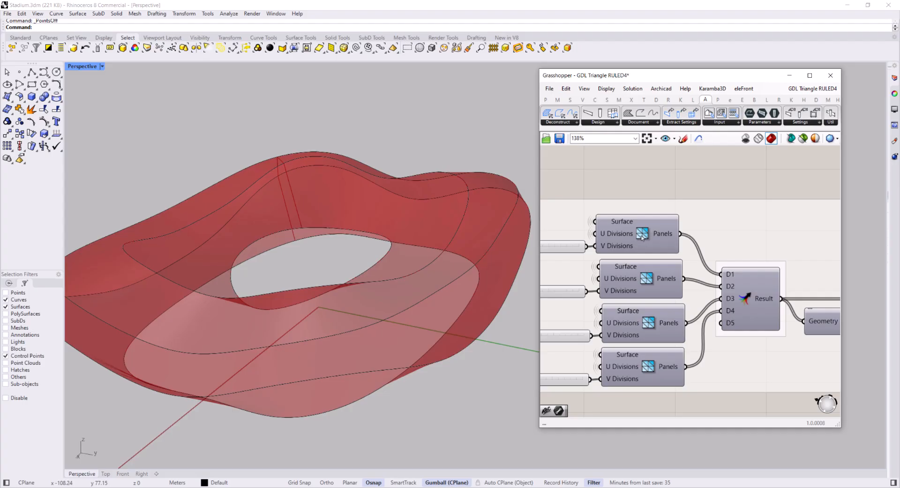
{"action": "right_click_drag", "start_coordinate": [348, 305], "coordinate": [338, 317]}
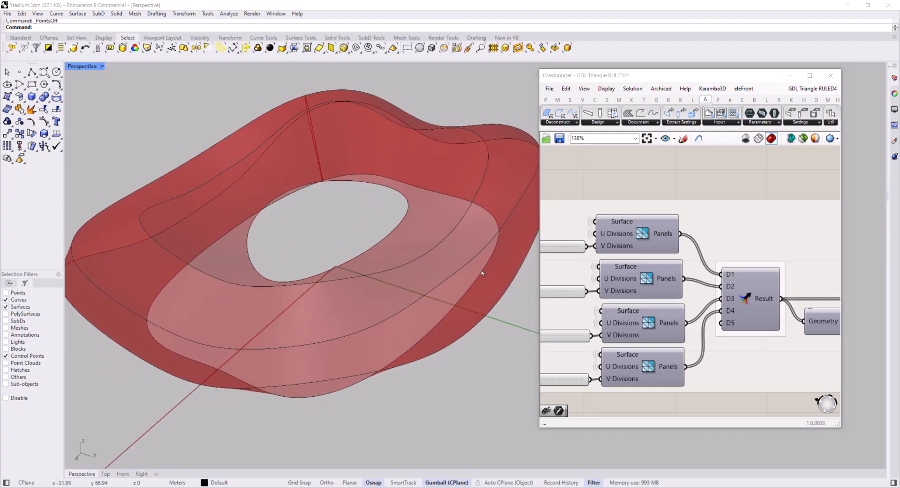
Step: Turn on the preview of the merged panels result in the PANELS group
{"action": "right_click_drag", "start_coordinate": [676, 291], "coordinate": [644, 264]}
{"action": "left_click", "coordinate": [673, 263]}
{"action": "middle_click", "coordinate": [673, 263]}
{"action": "right_click_drag", "start_coordinate": [384, 296], "coordinate": [451, 273]}
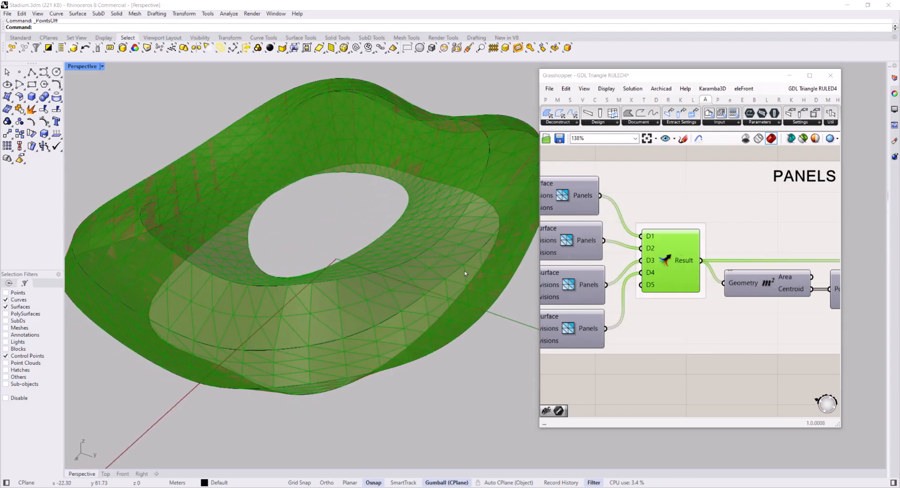
{"action": "scroll", "coordinate": [308, 289], "scroll_direction": "up", "scroll_amount": 2}
{"action": "right_click_drag", "start_coordinate": [309, 289], "coordinate": [346, 310]}
{"action": "scroll", "coordinate": [342, 294], "scroll_direction": "down", "scroll_amount": 4}
Step: Turn off the preview of the four ruled surface components in the SURFACES group, leaving only the panels displayed
{"action": "right_click_drag", "start_coordinate": [671, 299], "coordinate": [740, 297]}
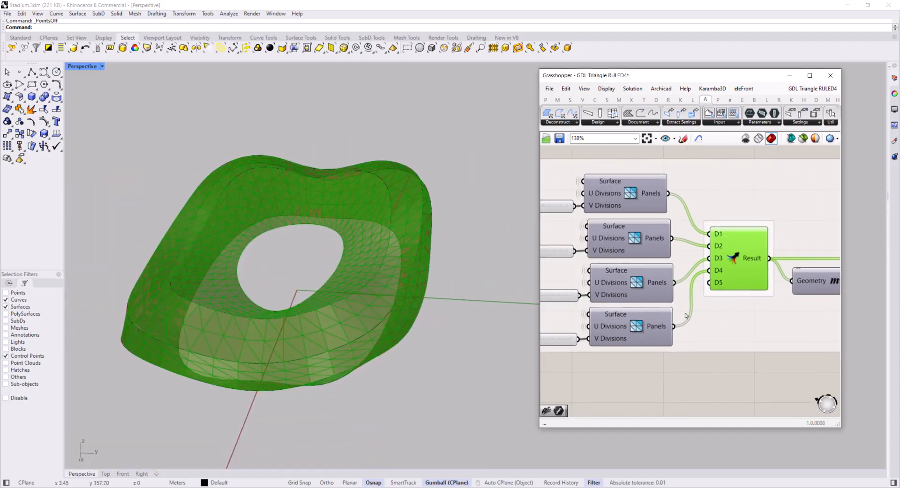
{"action": "scroll", "coordinate": [670, 315], "scroll_direction": "down", "scroll_amount": 2}
{"action": "right_click_drag", "start_coordinate": [645, 365], "coordinate": [754, 347]}
{"action": "right_click_drag", "start_coordinate": [592, 350], "coordinate": [621, 330]}
{"action": "left_click_drag", "start_coordinate": [621, 337], "coordinate": [571, 154]}
{"action": "middle_click", "coordinate": [603, 219]}
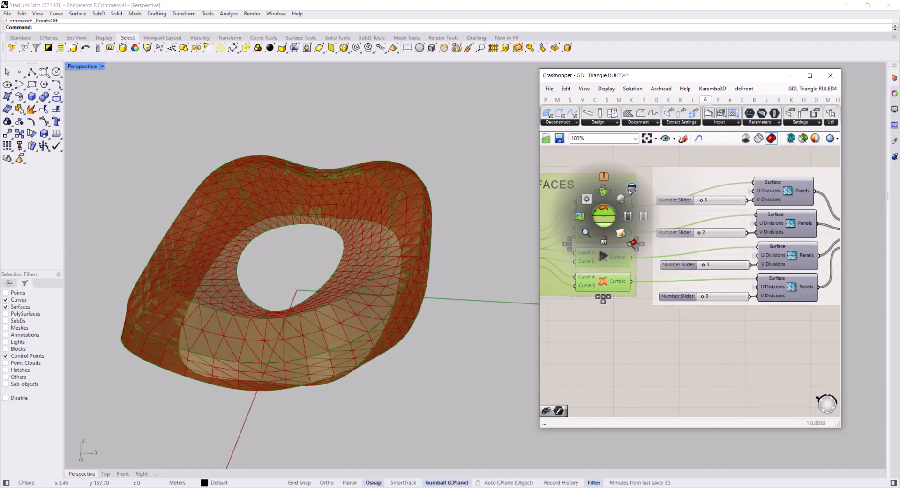
{"action": "left_click", "coordinate": [628, 193]}
{"action": "scroll", "coordinate": [351, 287], "scroll_direction": "up", "scroll_amount": 4}
{"action": "mouse_move", "coordinate": [350, 287]}
{"action": "right_mouse_down"}
{"action": "mouse_move", "coordinate": [326, 218]}
{"action": "mouse_move", "coordinate": [345, 298]}
{"action": "right_mouse_up"}
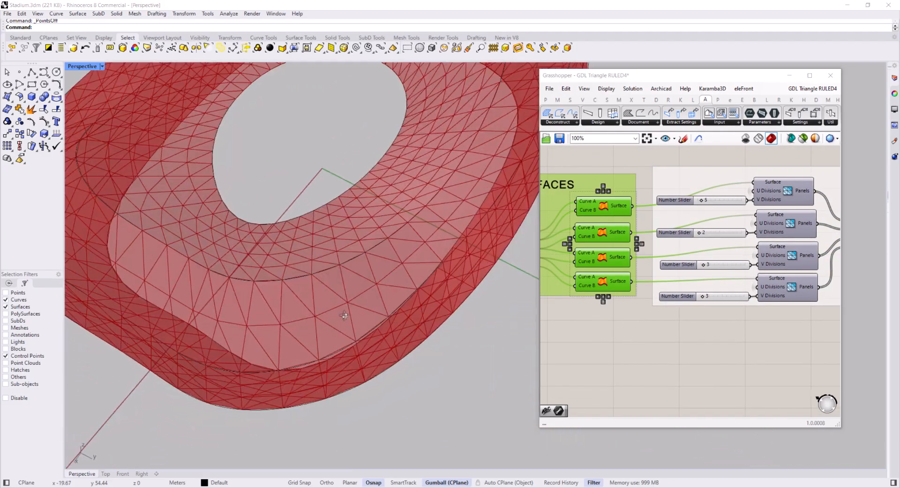
Step: Examine the triangular panels on the stadium and the area and point components that follow the panel merge
{"action": "scroll", "coordinate": [345, 298], "scroll_direction": "down", "scroll_amount": 6}
{"action": "scroll", "coordinate": [323, 277], "scroll_direction": "up", "scroll_amount": 4}
{"action": "right_click_drag", "start_coordinate": [314, 209], "coordinate": [402, 288]}
{"action": "scroll", "coordinate": [357, 302], "scroll_direction": "up", "scroll_amount": 3}
{"action": "scroll", "coordinate": [316, 225], "scroll_direction": "down", "scroll_amount": 3}
{"action": "scroll", "coordinate": [741, 308], "scroll_direction": "down", "scroll_amount": 2}
{"action": "right_click_drag", "start_coordinate": [769, 316], "coordinate": [699, 321]}
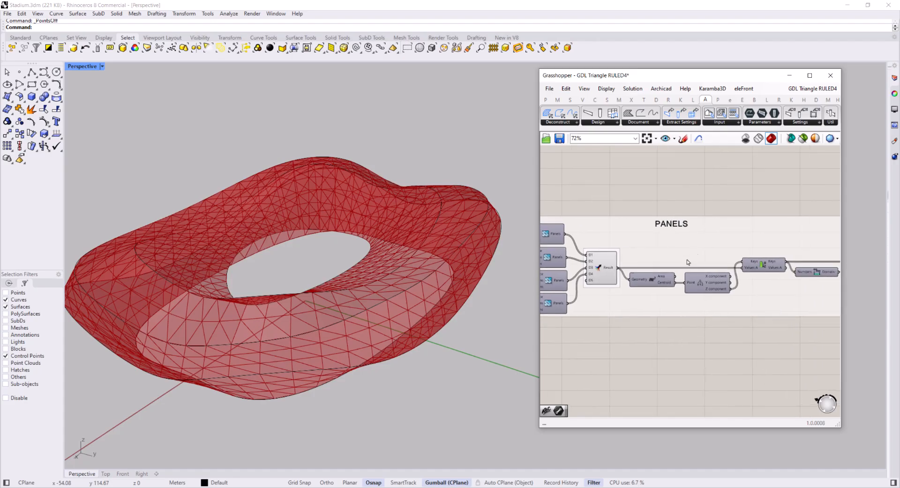
Step: Examine the sort, bounds and remap components that follow the point deconstruction in the PANELS group
{"action": "scroll", "coordinate": [640, 270], "scroll_direction": "up", "scroll_amount": 3}
{"action": "right_click_drag", "start_coordinate": [829, 291], "coordinate": [674, 283]}
{"action": "scroll", "coordinate": [762, 281], "scroll_direction": "up", "scroll_amount": 2}
{"action": "right_click_drag", "start_coordinate": [762, 282], "coordinate": [814, 273]}
{"action": "scroll", "coordinate": [753, 292], "scroll_direction": "down", "scroll_amount": 3}
{"action": "scroll", "coordinate": [651, 284], "scroll_direction": "up", "scroll_amount": 2}
{"action": "scroll", "coordinate": [719, 282], "scroll_direction": "down", "scroll_amount": 2}
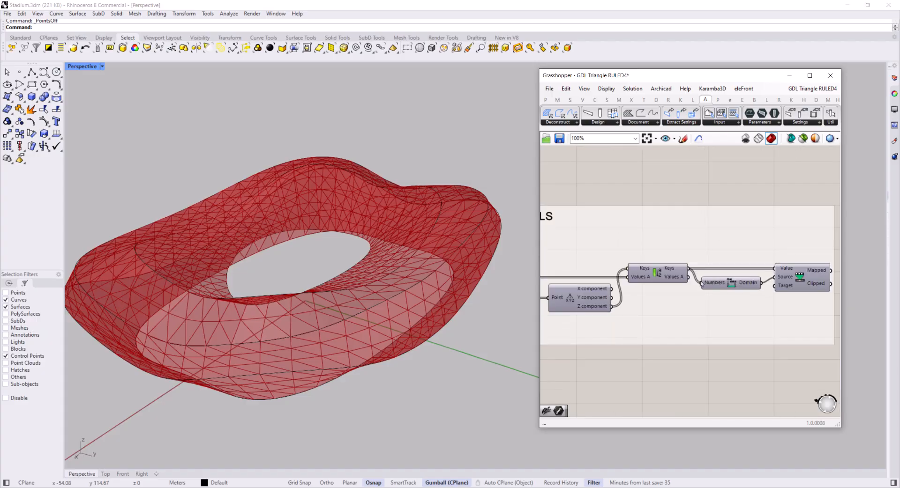
{"action": "right_click_drag", "start_coordinate": [718, 282], "coordinate": [815, 275]}
Step: Examine the stadium panels from a low angle and the Z component output that feeds the sort keys
{"action": "right_click_drag", "start_coordinate": [407, 299], "coordinate": [358, 317]}
{"action": "scroll", "coordinate": [358, 317], "scroll_direction": "up", "scroll_amount": 5}
{"action": "scroll", "coordinate": [330, 316], "scroll_direction": "down", "scroll_amount": 5}
{"action": "right_click_drag", "start_coordinate": [335, 387], "coordinate": [335, 301]}
{"action": "scroll", "coordinate": [334, 300], "scroll_direction": "up", "scroll_amount": 4}
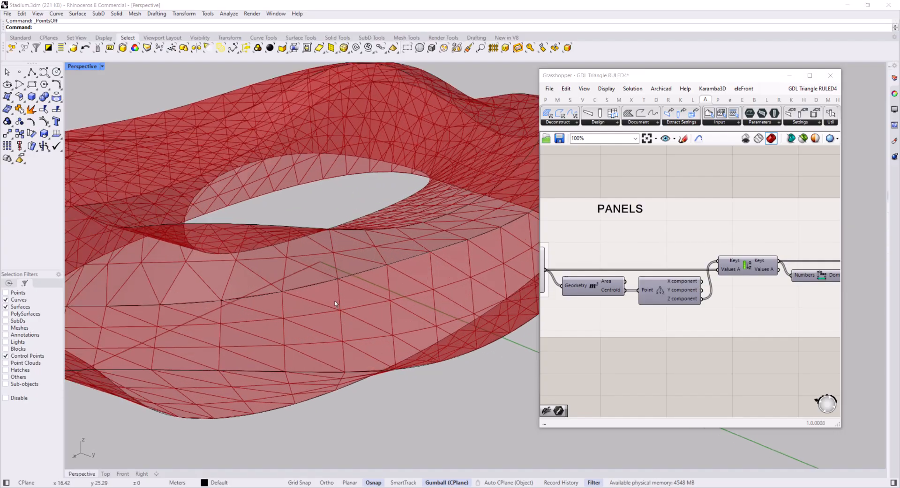
{"action": "right_click_drag", "start_coordinate": [623, 316], "coordinate": [688, 321]}
{"action": "right_click_drag", "start_coordinate": [331, 263], "coordinate": [331, 287]}
{"action": "right_click_drag", "start_coordinate": [667, 300], "coordinate": [623, 295]}
{"action": "scroll", "coordinate": [622, 292], "scroll_direction": "up", "scroll_amount": 3}
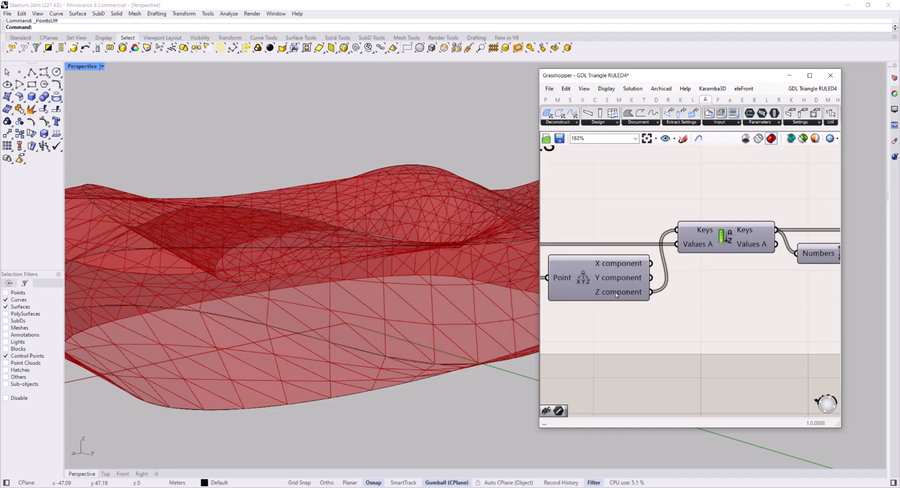
Step: Add a Panel beside the point deconstruction component and connect the Z component output to it
{"action": "scroll", "coordinate": [612, 299], "scroll_direction": "up", "scroll_amount": 2}
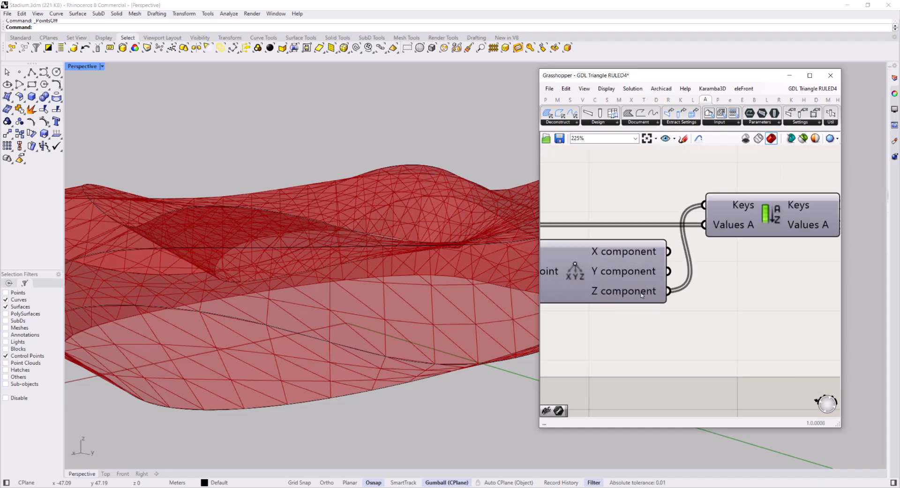
{"action": "double_click", "coordinate": [724, 324]}
{"action": "type", "text": "//"}
{"action": "key", "text": "Return"}
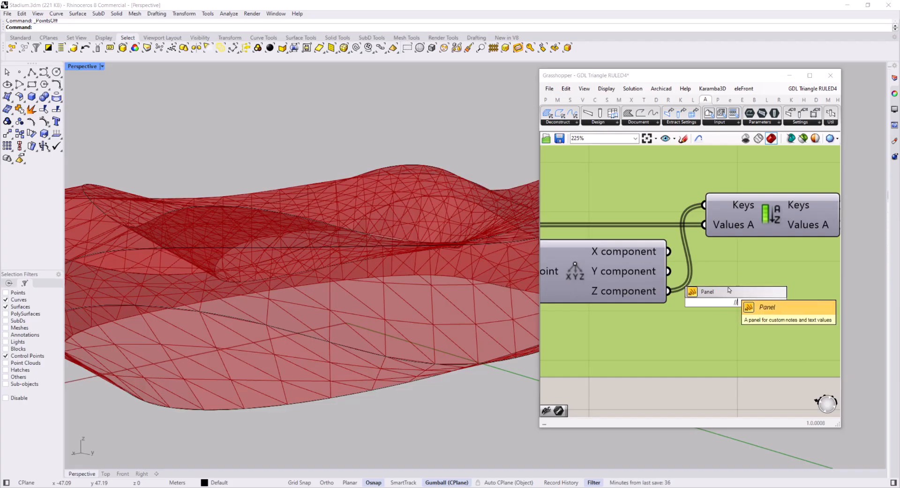
{"action": "left_click_drag", "start_coordinate": [669, 291], "coordinate": [706, 314]}
{"action": "right_click_drag", "start_coordinate": [699, 323], "coordinate": [671, 312]}
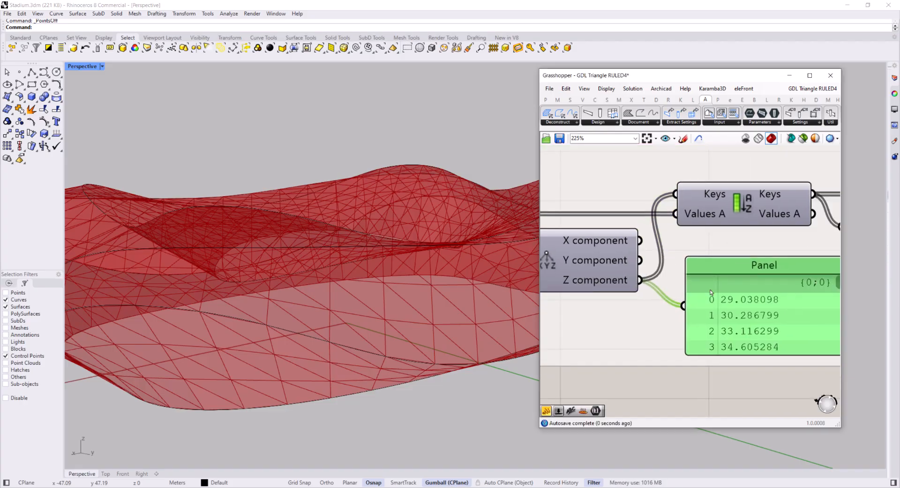
Step: Connect the sort component's Keys output to the Panel in place of the Z component output
{"action": "scroll", "coordinate": [725, 281], "scroll_direction": "down", "scroll_amount": 2}
{"action": "left_click_drag", "start_coordinate": [728, 266], "coordinate": [749, 264]}
{"action": "scroll", "coordinate": [718, 272], "scroll_direction": "down", "scroll_amount": 2}
{"action": "right_click_drag", "start_coordinate": [750, 240], "coordinate": [708, 234]}
{"action": "left_click_drag", "start_coordinate": [710, 202], "coordinate": [657, 291]}
{"action": "mouse_move", "coordinate": [737, 268]}
{"action": "left_mouse_down"}
{"action": "mouse_move", "coordinate": [741, 331]}
{"action": "mouse_move", "coordinate": [742, 263]}
{"action": "left_mouse_up"}
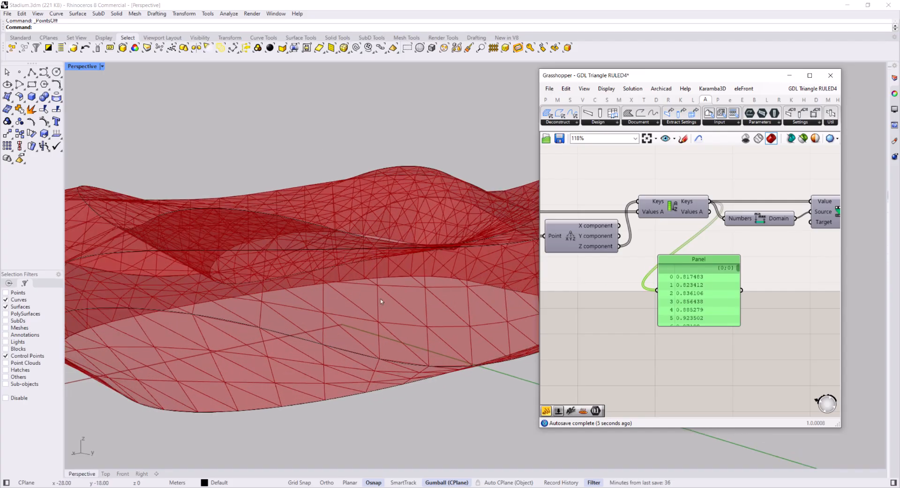
Step: Delete the Panel attached to the sorted keys below the PANELS group
{"action": "scroll", "coordinate": [689, 262], "scroll_direction": "down", "scroll_amount": 2}
{"action": "right_click_drag", "start_coordinate": [769, 257], "coordinate": [681, 273]}
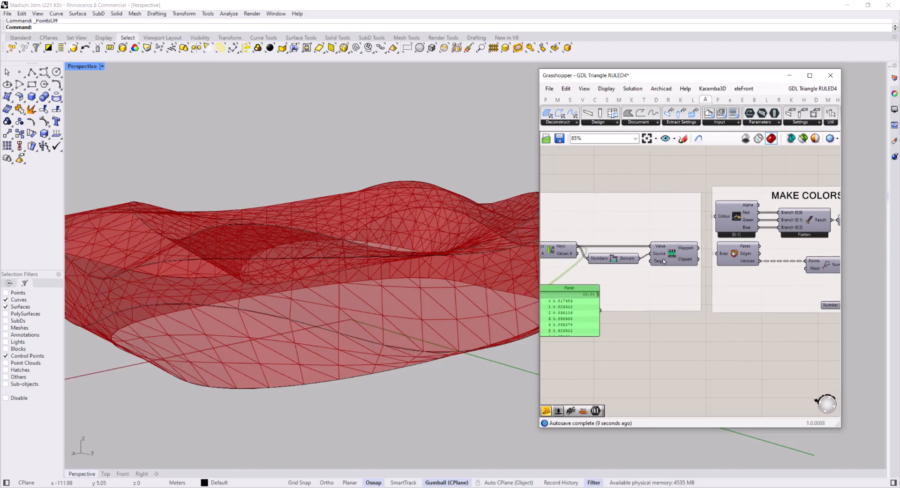
{"action": "scroll", "coordinate": [680, 260], "scroll_direction": "up", "scroll_amount": 2}
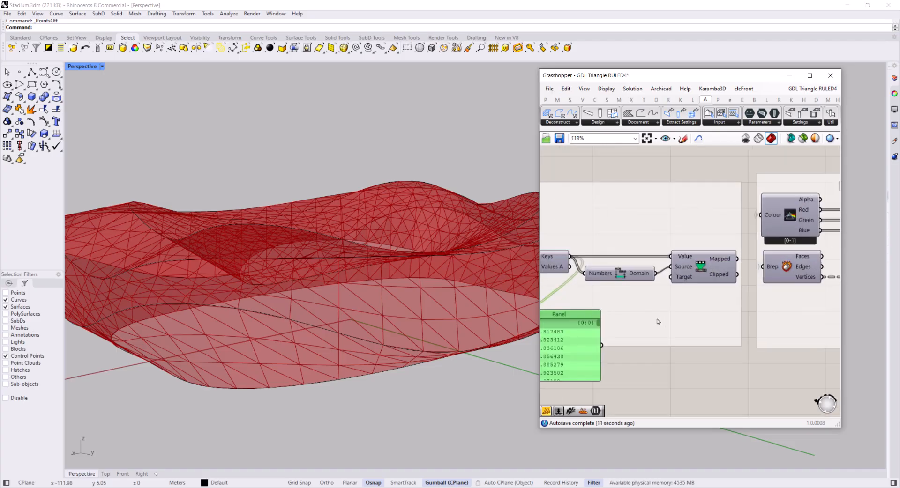
{"action": "scroll", "coordinate": [647, 316], "scroll_direction": "down", "scroll_amount": 3}
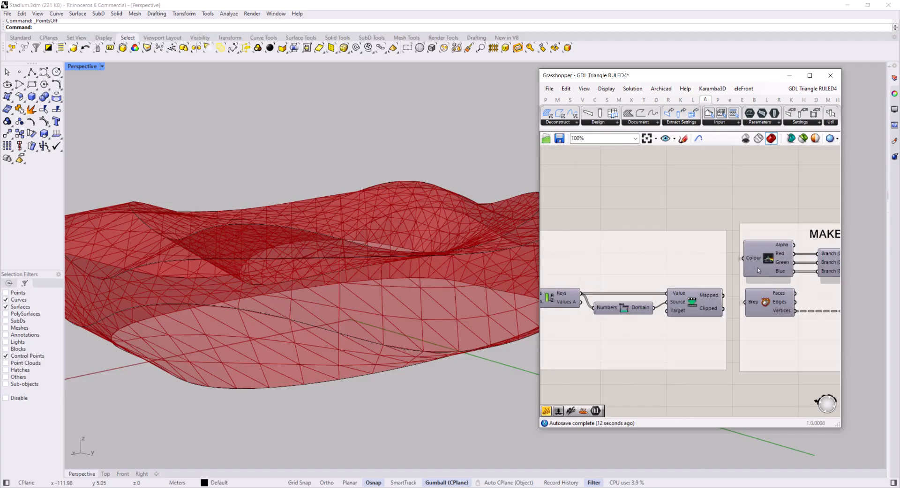
Step: Select the colour-splitting component in the MAKE COLORS group and trace its input wire back through the PANELS group
{"action": "scroll", "coordinate": [662, 281], "scroll_direction": "down", "scroll_amount": 3}
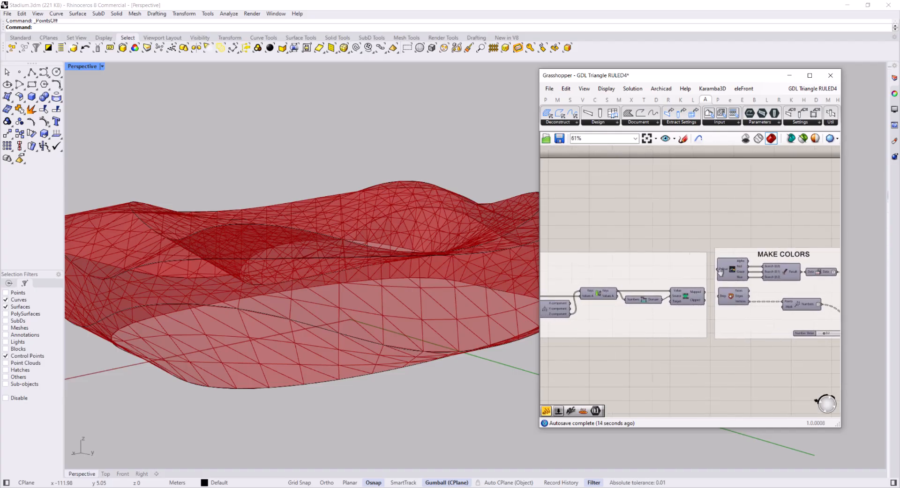
{"action": "scroll", "coordinate": [675, 274], "scroll_direction": "up", "scroll_amount": 2}
{"action": "left_click", "coordinate": [734, 261]}
{"action": "scroll", "coordinate": [730, 277], "scroll_direction": "down", "scroll_amount": 5}
{"action": "scroll", "coordinate": [572, 281], "scroll_direction": "up", "scroll_amount": 3}
{"action": "right_click_drag", "start_coordinate": [572, 281], "coordinate": [696, 261]}
{"action": "scroll", "coordinate": [697, 260], "scroll_direction": "up", "scroll_amount": 4}
{"action": "scroll", "coordinate": [706, 278], "scroll_direction": "up", "scroll_amount": 2}
{"action": "scroll", "coordinate": [763, 276], "scroll_direction": "down", "scroll_amount": 8}
{"action": "right_click_drag", "start_coordinate": [773, 277], "coordinate": [567, 265]}
{"action": "right_click_drag", "start_coordinate": [821, 267], "coordinate": [713, 269]}
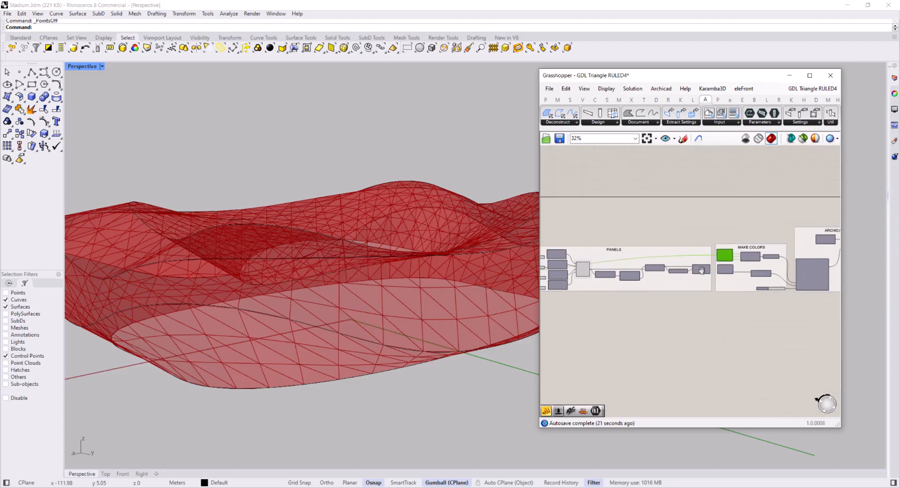
{"action": "scroll", "coordinate": [713, 269], "scroll_direction": "up", "scroll_amount": 8}
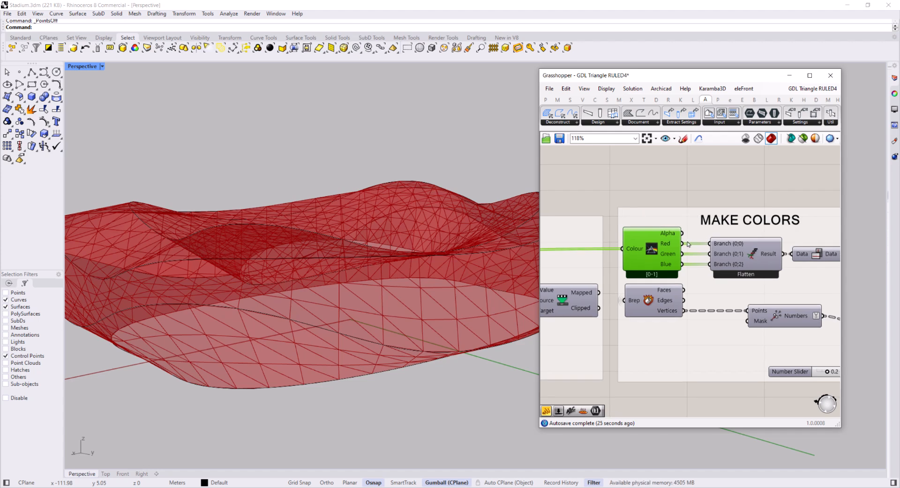
{"action": "left_click", "coordinate": [701, 190]}
Step: Add a Panel above the MAKE COLORS group, connect the partitioned Data output to it, and scroll to the list's end
{"action": "right_click_drag", "start_coordinate": [745, 230], "coordinate": [548, 241]}
{"action": "scroll", "coordinate": [548, 241], "scroll_direction": "up", "scroll_amount": 1}
{"action": "scroll", "coordinate": [548, 241], "scroll_direction": "down", "scroll_amount": 1}
{"action": "double_click", "coordinate": [683, 211]}
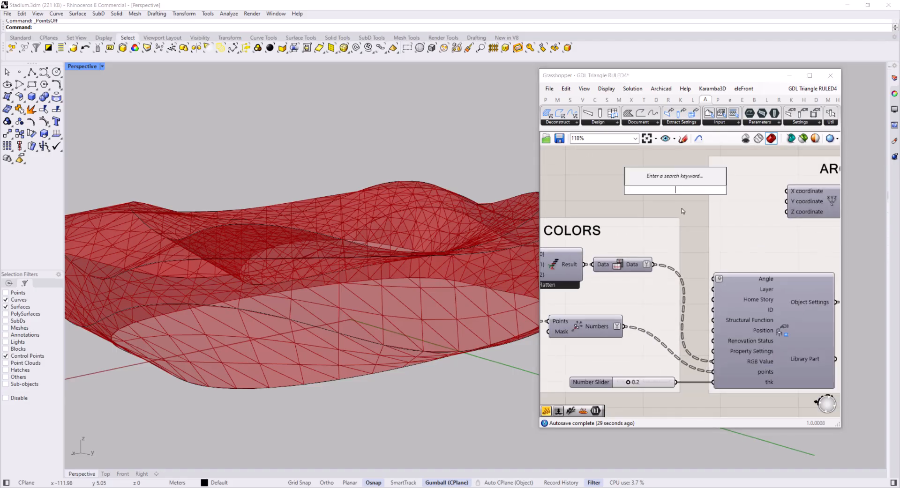
{"action": "type", "text": "panel"}
{"action": "left_click", "coordinate": [677, 181]}
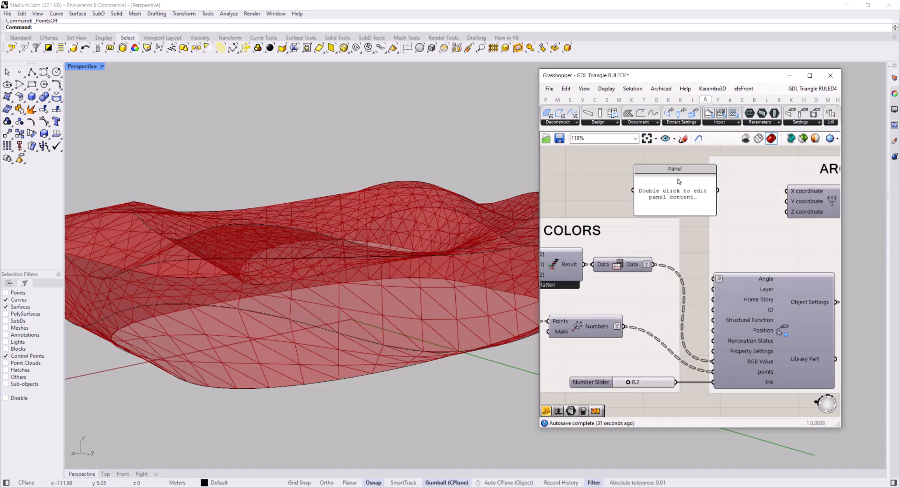
{"action": "left_click_drag", "start_coordinate": [634, 192], "coordinate": [655, 264]}
{"action": "scroll", "coordinate": [698, 186], "scroll_direction": "up", "scroll_amount": 2}
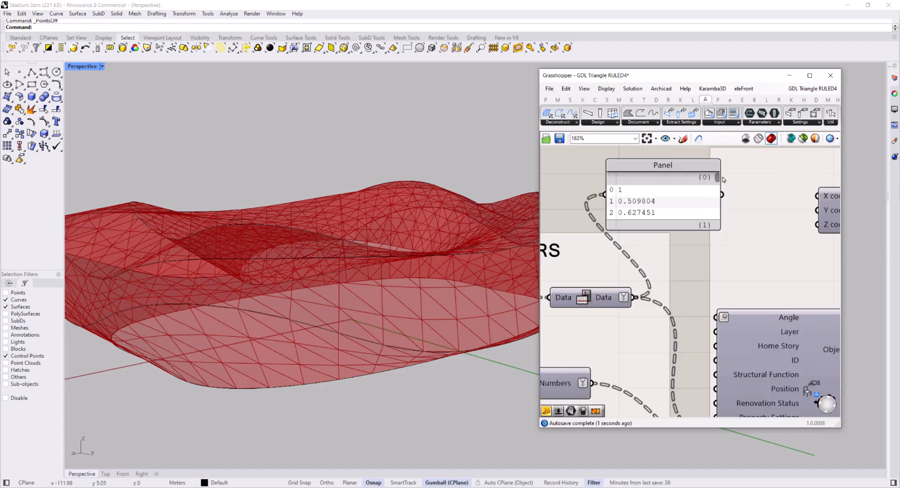
{"action": "left_click_drag", "start_coordinate": [718, 180], "coordinate": [718, 230]}
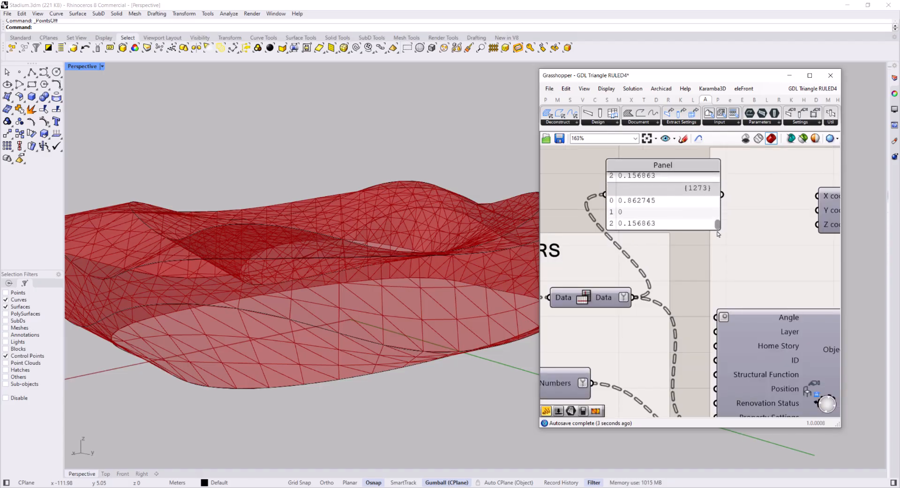
Step: Delete the Panel showing the RGB data above the MAKE COLORS group
{"action": "left_click", "coordinate": [683, 165]}
{"action": "scroll", "coordinate": [656, 224], "scroll_direction": "down", "scroll_amount": 3}
{"action": "right_click_drag", "start_coordinate": [657, 226], "coordinate": [651, 196]}
{"action": "key", "text": "Delete"}
Step: Examine the ARCHICAD group's object settings component, its RGB Value, points and thk inputs, and its link to the object component
{"action": "scroll", "coordinate": [645, 234], "scroll_direction": "down", "scroll_amount": 1}
{"action": "scroll", "coordinate": [679, 283], "scroll_direction": "up", "scroll_amount": 2}
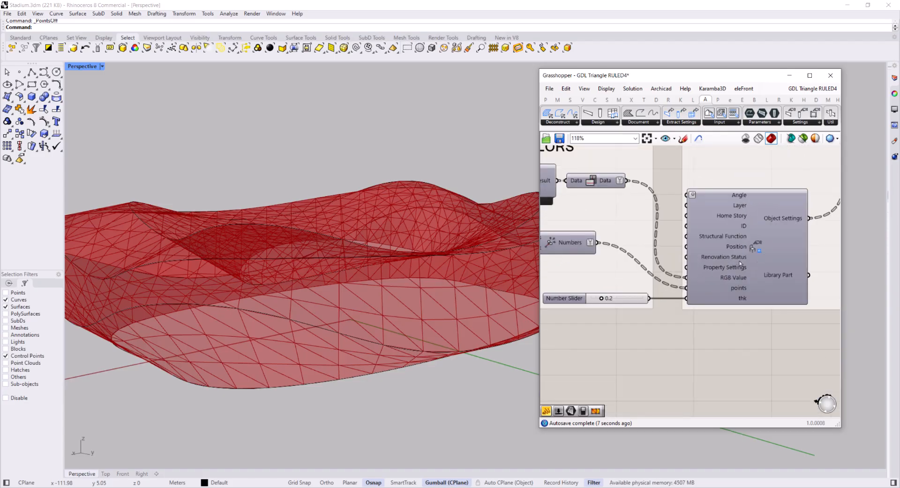
{"action": "scroll", "coordinate": [748, 248], "scroll_direction": "down", "scroll_amount": 2}
{"action": "right_click_drag", "start_coordinate": [746, 244], "coordinate": [692, 296]}
{"action": "right_click_drag", "start_coordinate": [755, 204], "coordinate": [693, 205]}
{"action": "scroll", "coordinate": [656, 235], "scroll_direction": "down", "scroll_amount": 2}
{"action": "right_click_drag", "start_coordinate": [644, 236], "coordinate": [700, 220]}
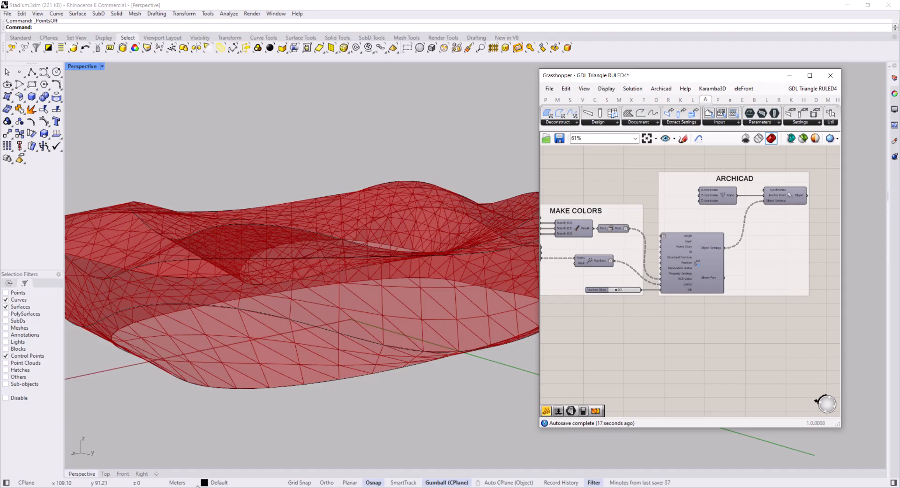
Step: Switch to Archicad and check the rgb parameter's type in the GDL_Triangular Color RULED4 object
{"action": "left_click", "coordinate": [235, 487]}
{"action": "left_click", "coordinate": [346, 85]}
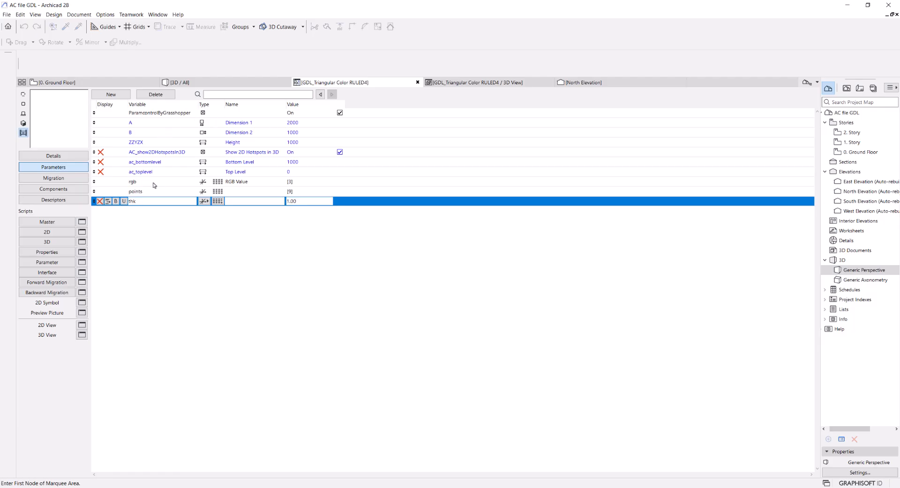
{"action": "left_click", "coordinate": [142, 182]}
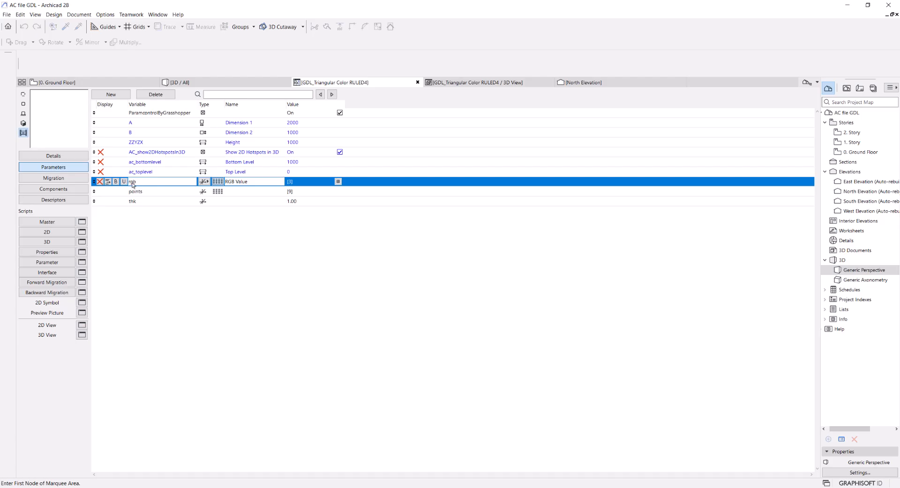
{"action": "left_click", "coordinate": [203, 181]}
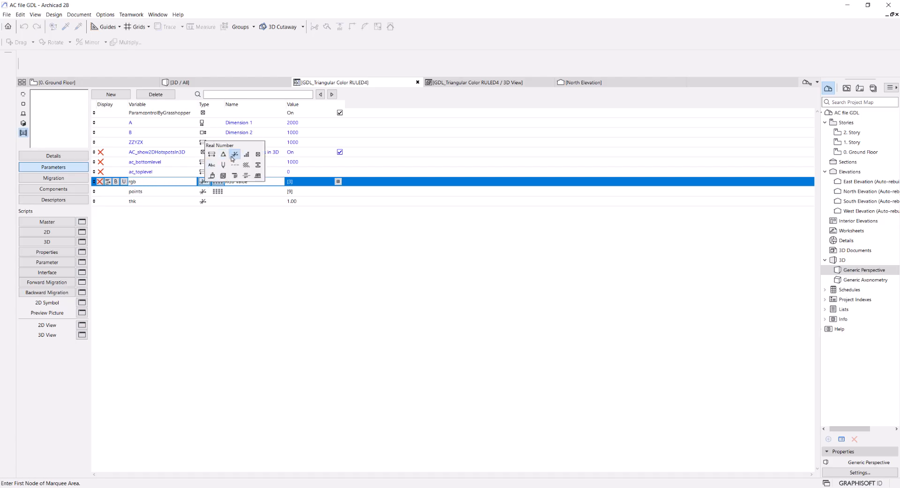
{"action": "left_click", "coordinate": [275, 241]}
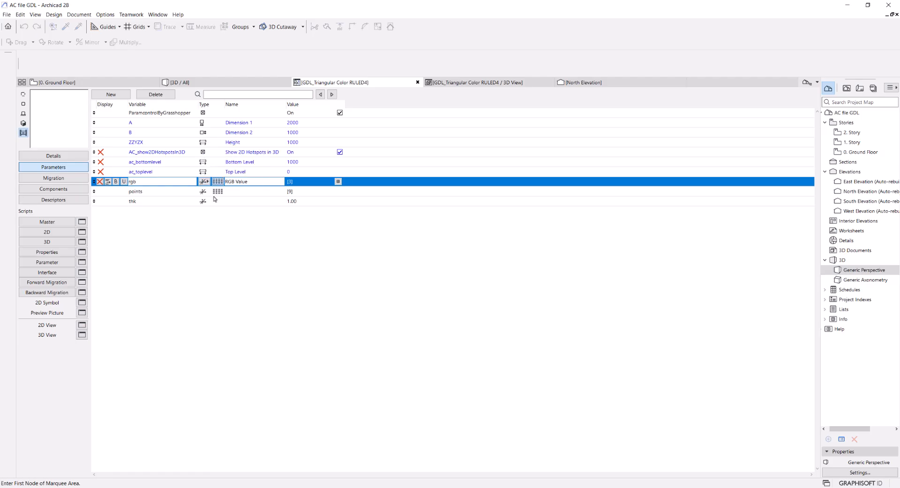
Step: Check the types of the points and thk parameters
{"action": "left_click", "coordinate": [139, 191]}
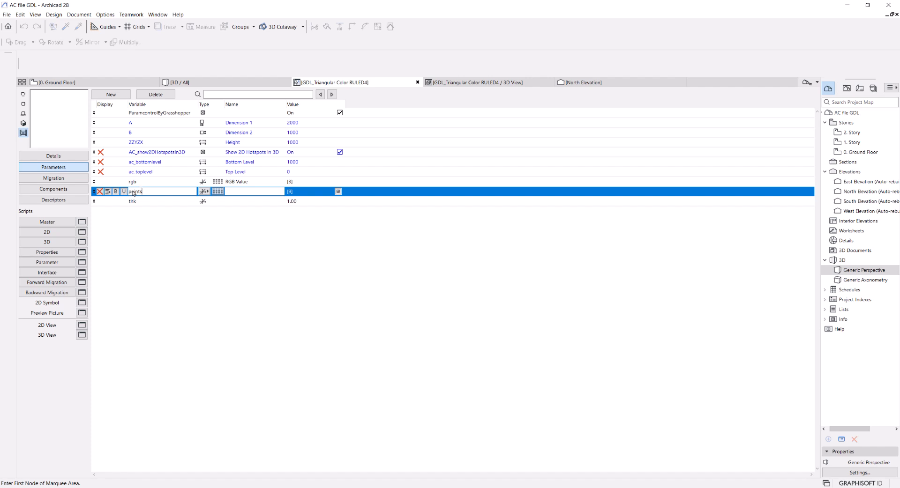
{"action": "left_click", "coordinate": [204, 192]}
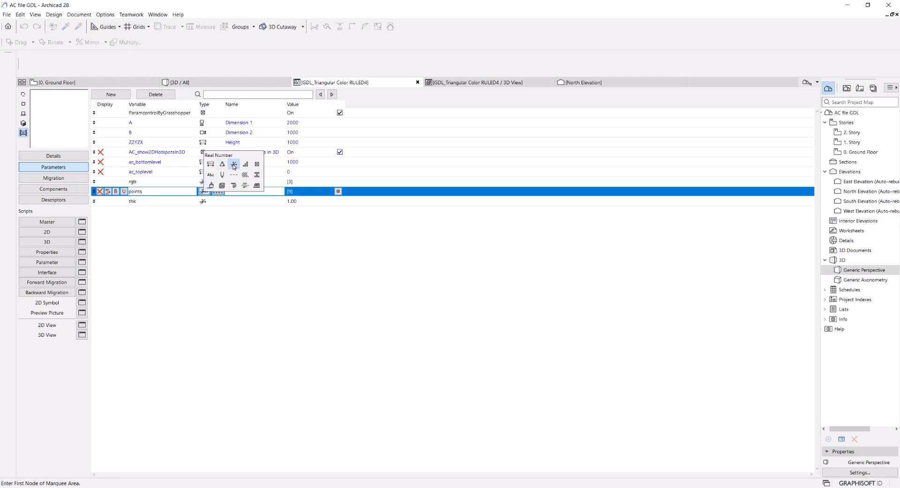
{"action": "left_click", "coordinate": [144, 201]}
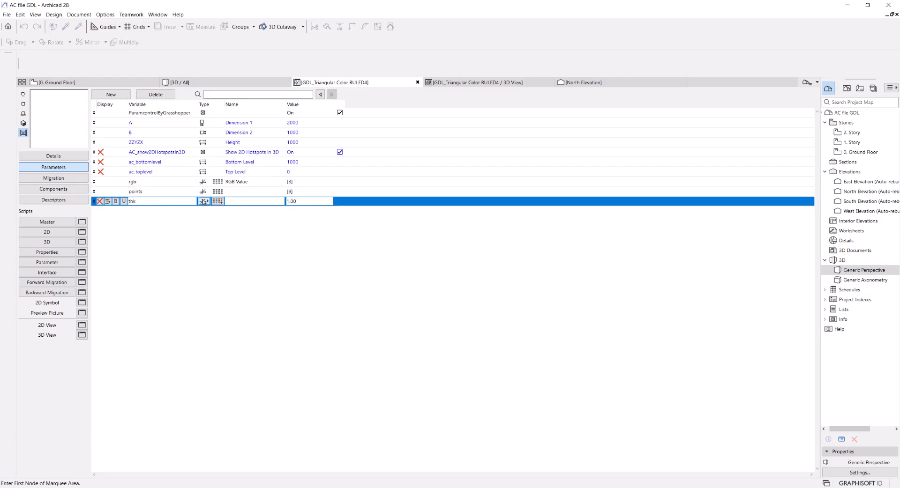
{"action": "left_click", "coordinate": [205, 201]}
{"action": "left_click", "coordinate": [251, 255]}
Step: Open the object's 3D script and read its colour material, array, normal vector and PLANE sections
{"action": "left_click", "coordinate": [55, 242]}
{"action": "scroll", "coordinate": [230, 207], "scroll_direction": "down", "scroll_amount": 6}
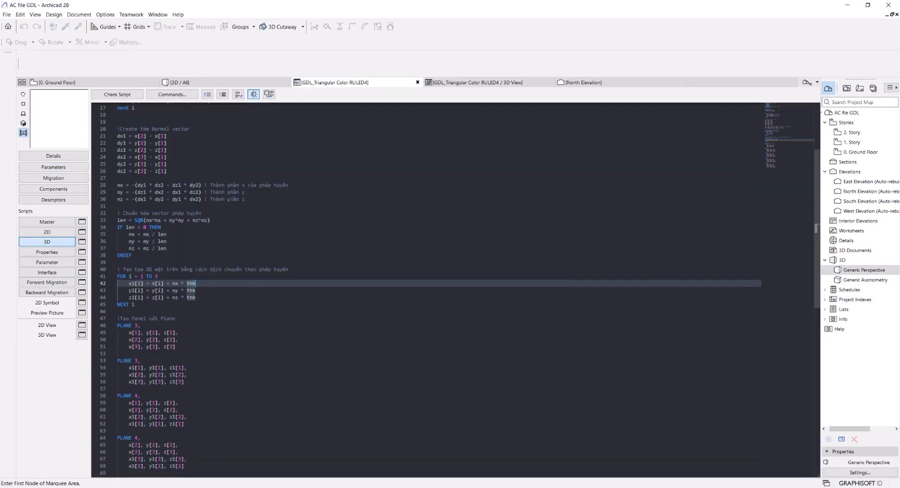
{"action": "scroll", "coordinate": [230, 207], "scroll_direction": "up", "scroll_amount": 9}
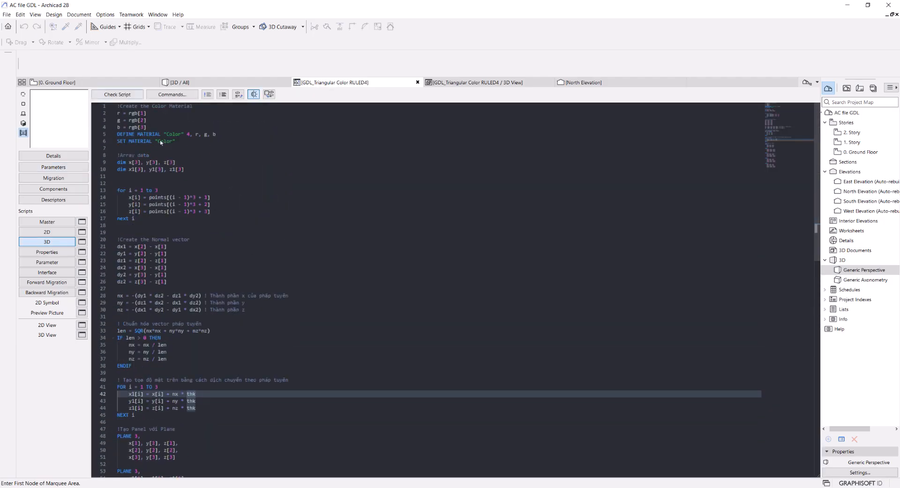
{"action": "scroll", "coordinate": [156, 141], "scroll_direction": "down", "scroll_amount": 7}
{"action": "scroll", "coordinate": [190, 196], "scroll_direction": "up", "scroll_amount": 7}
{"action": "scroll", "coordinate": [162, 187], "scroll_direction": "down", "scroll_amount": 10}
{"action": "scroll", "coordinate": [181, 231], "scroll_direction": "up", "scroll_amount": 9}
{"action": "scroll", "coordinate": [175, 229], "scroll_direction": "up", "scroll_amount": 1}
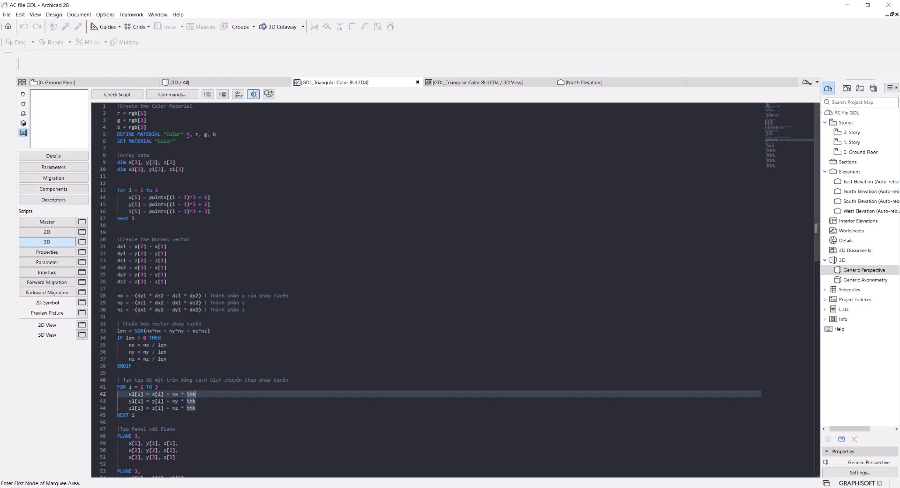
Step: Compare the object's parameters with the 3D script and read down to the final PLANE commands
{"action": "left_click", "coordinate": [54, 168]}
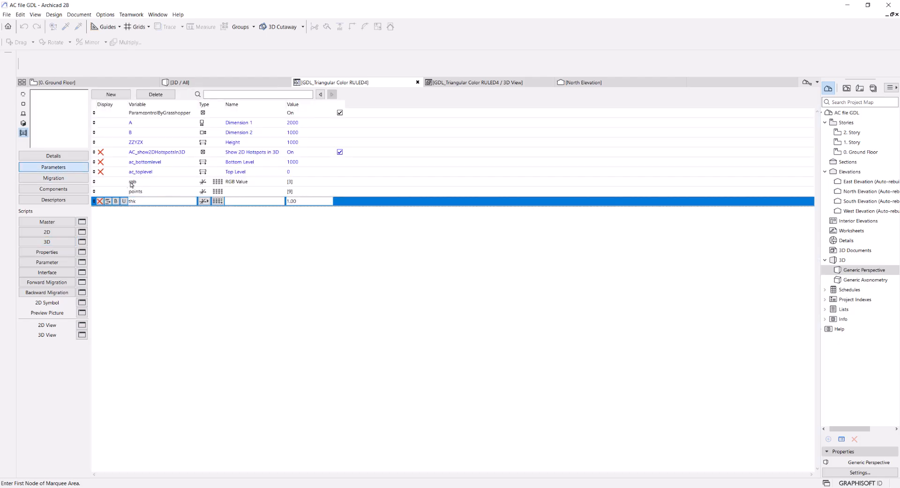
{"action": "left_click", "coordinate": [46, 242]}
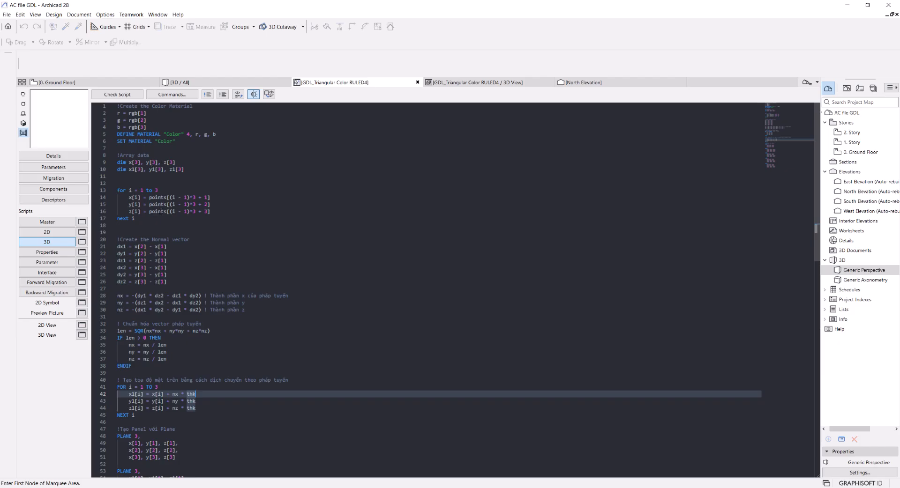
{"action": "scroll", "coordinate": [142, 160], "scroll_direction": "down", "scroll_amount": 2}
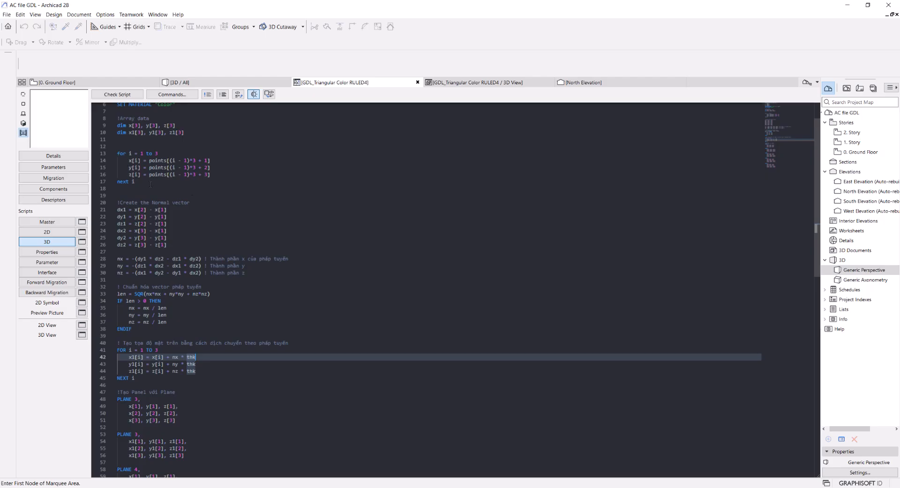
{"action": "scroll", "coordinate": [156, 261], "scroll_direction": "down", "scroll_amount": 10}
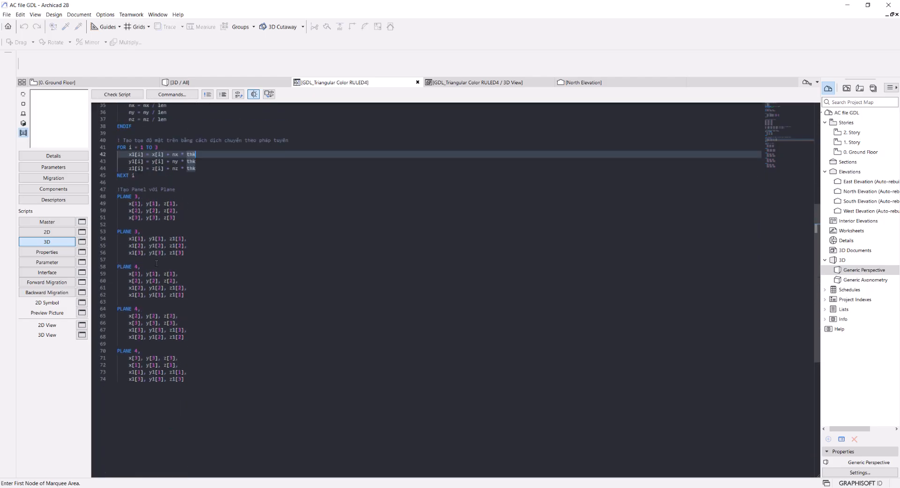
{"action": "scroll", "coordinate": [156, 260], "scroll_direction": "up", "scroll_amount": 2}
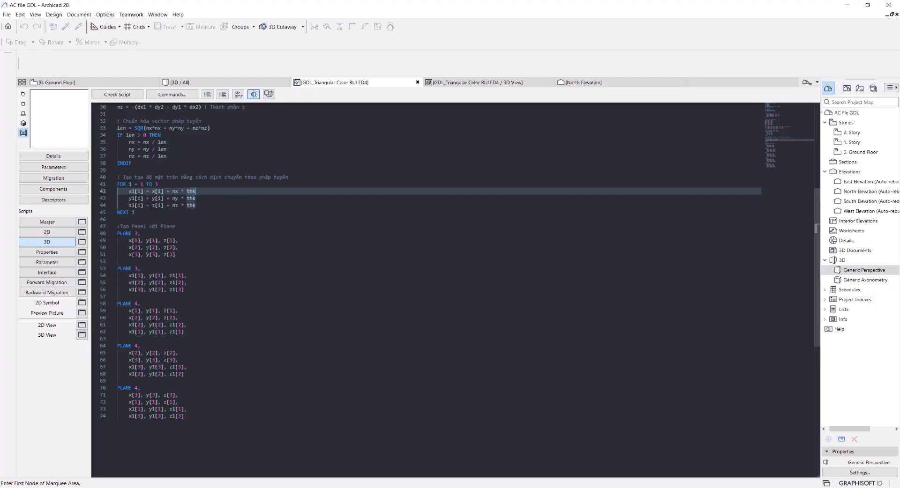
Step: Open the object's 3D view and examine the triangular panel from several sides, including its underside and thickness
{"action": "left_click", "coordinate": [82, 336]}
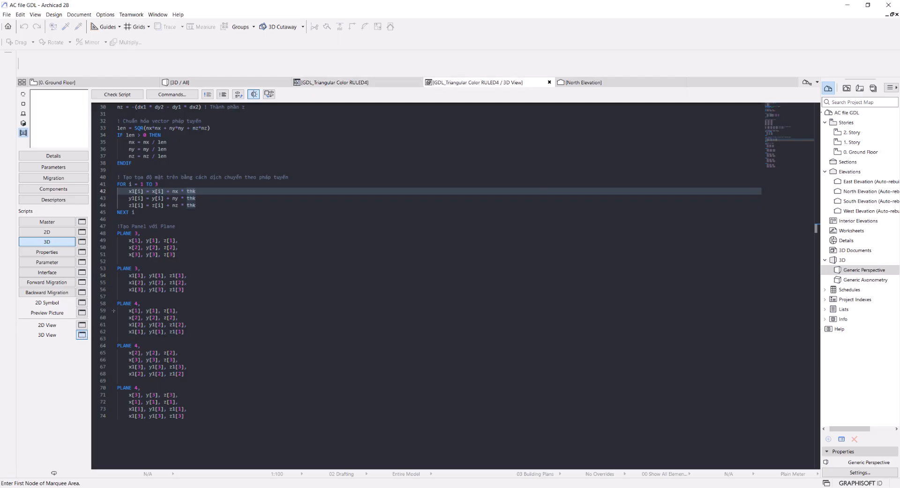
{"action": "scroll", "coordinate": [267, 275], "scroll_direction": "up", "scroll_amount": 2}
{"action": "middle_click_drag", "start_coordinate": [342, 309], "coordinate": [356, 280], "text": "shift"}
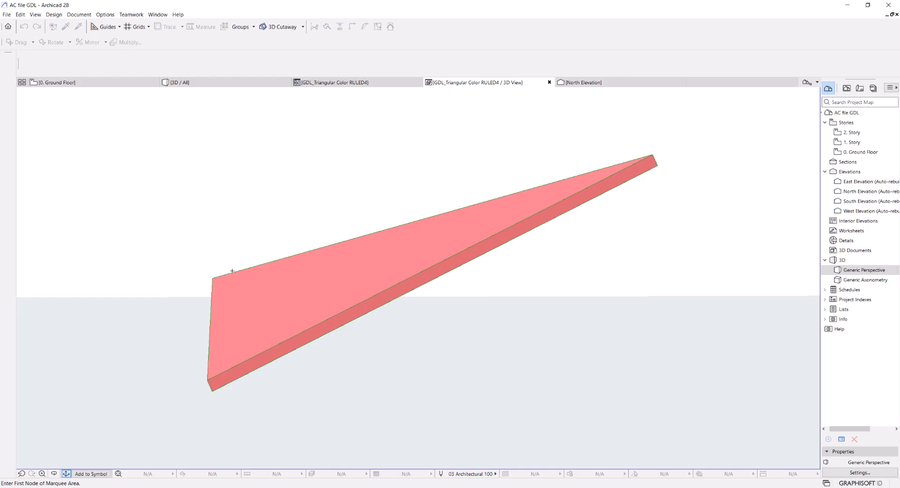
{"action": "scroll", "coordinate": [369, 275], "scroll_direction": "up", "scroll_amount": 1}
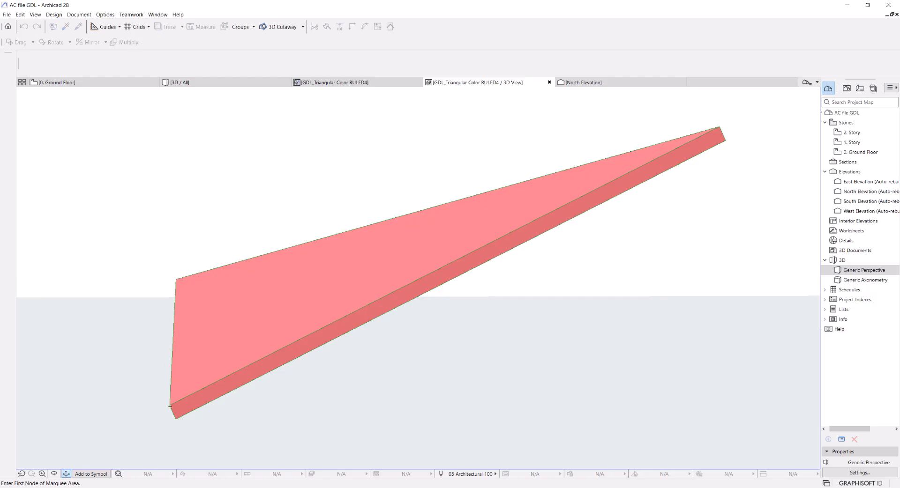
{"action": "scroll", "coordinate": [493, 200], "scroll_direction": "down", "scroll_amount": 2}
{"action": "scroll", "coordinate": [470, 218], "scroll_direction": "up", "scroll_amount": 2}
{"action": "middle_click_drag", "start_coordinate": [422, 233], "coordinate": [368, 261], "text": "shift"}
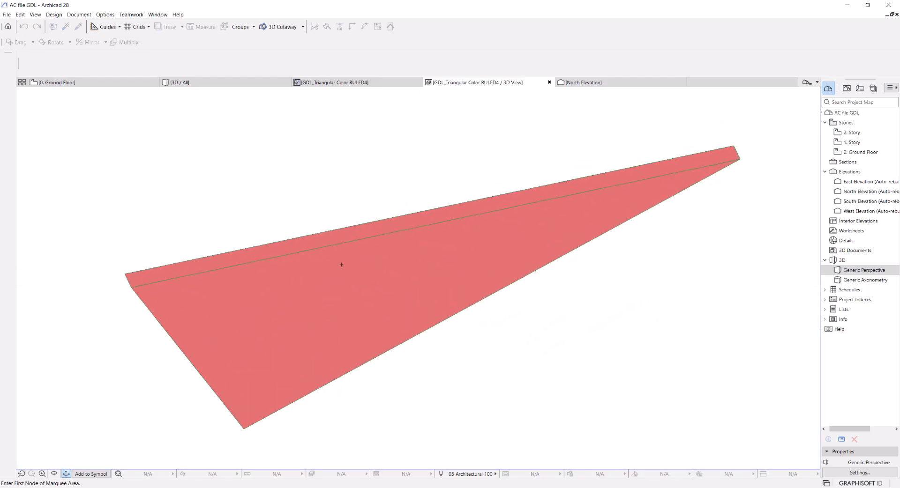
{"action": "middle_click_drag", "start_coordinate": [216, 240], "coordinate": [352, 264], "text": "shift"}
{"action": "middle_click_drag", "start_coordinate": [399, 281], "coordinate": [251, 288], "text": "shift"}
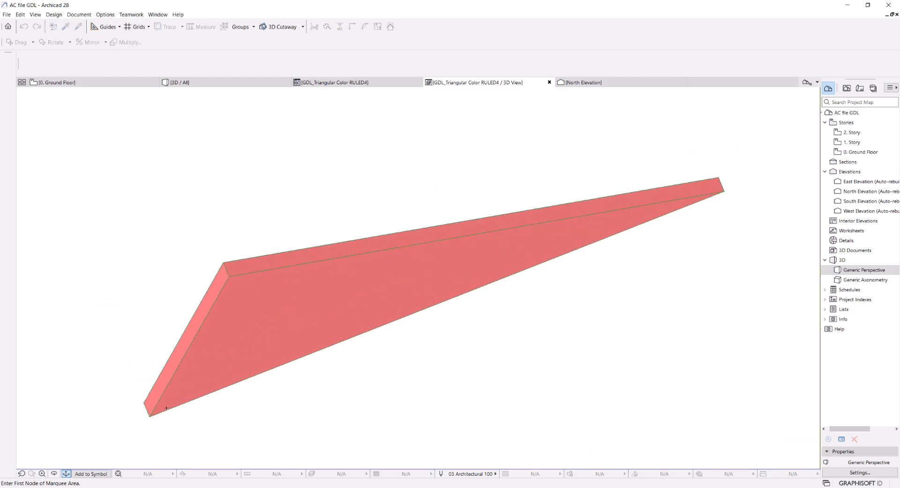
{"action": "middle_click_drag", "start_coordinate": [262, 238], "coordinate": [275, 93], "text": "shift"}
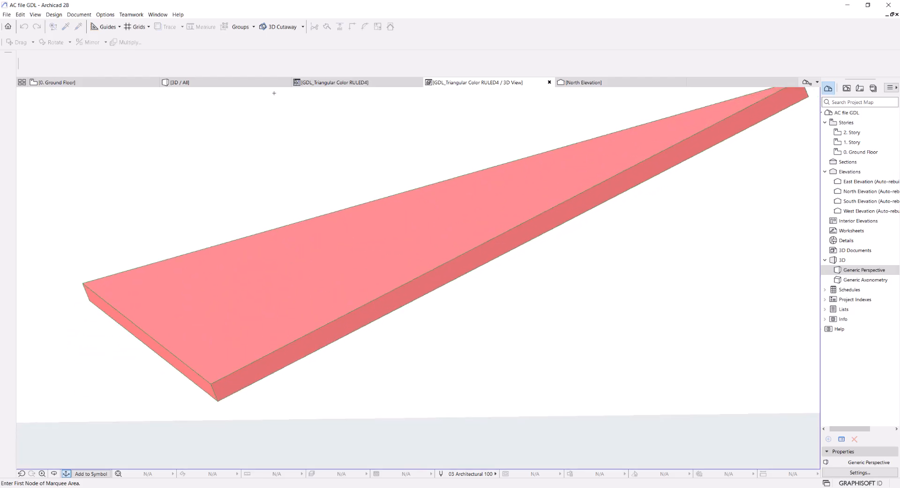
Step: Compare the two PLANE 3 commands in the 3D script with the panel's faces in the 3D view
{"action": "left_click", "coordinate": [336, 82]}
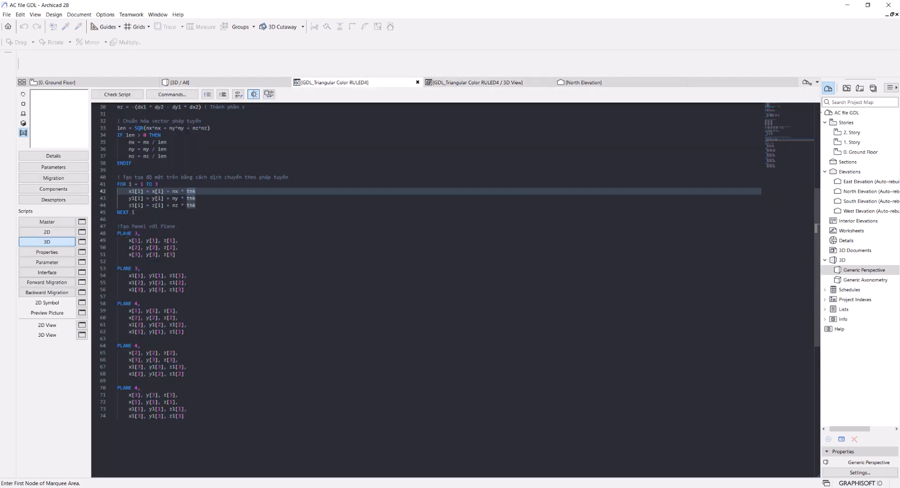
{"action": "left_click", "coordinate": [123, 233]}
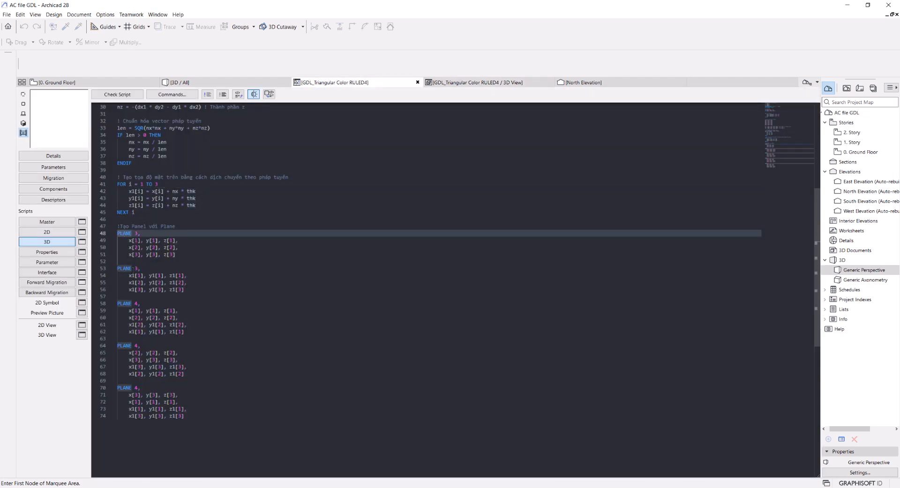
{"action": "left_click", "coordinate": [132, 268]}
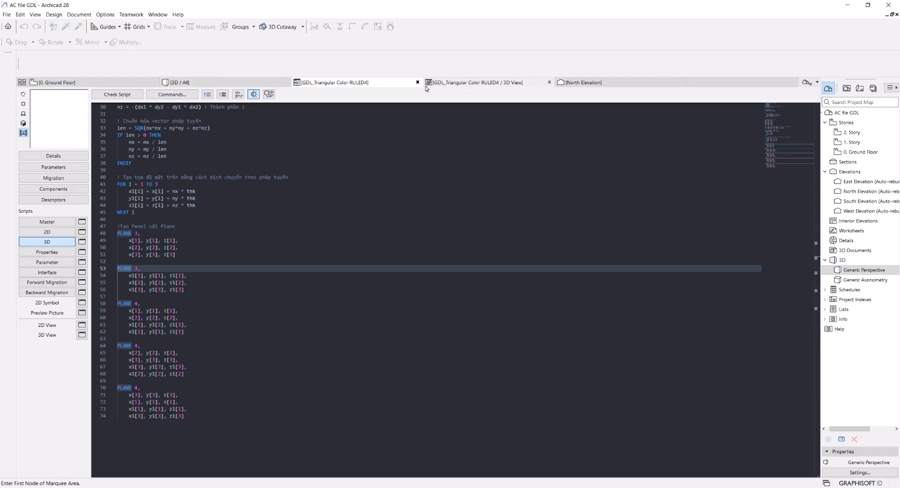
{"action": "left_click", "coordinate": [84, 335]}
{"action": "middle_click_drag", "start_coordinate": [297, 300], "coordinate": [163, 347], "text": "shift"}
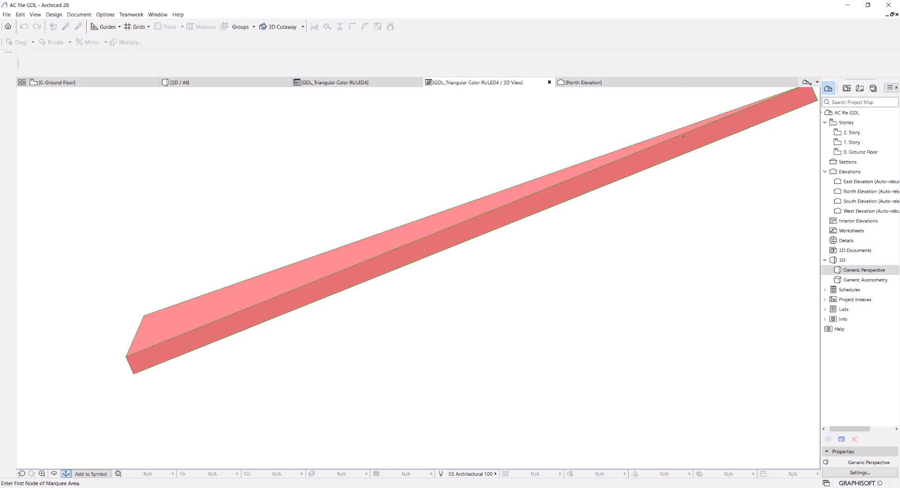
{"action": "middle_click_drag", "start_coordinate": [540, 203], "coordinate": [47, 328], "text": "shift"}
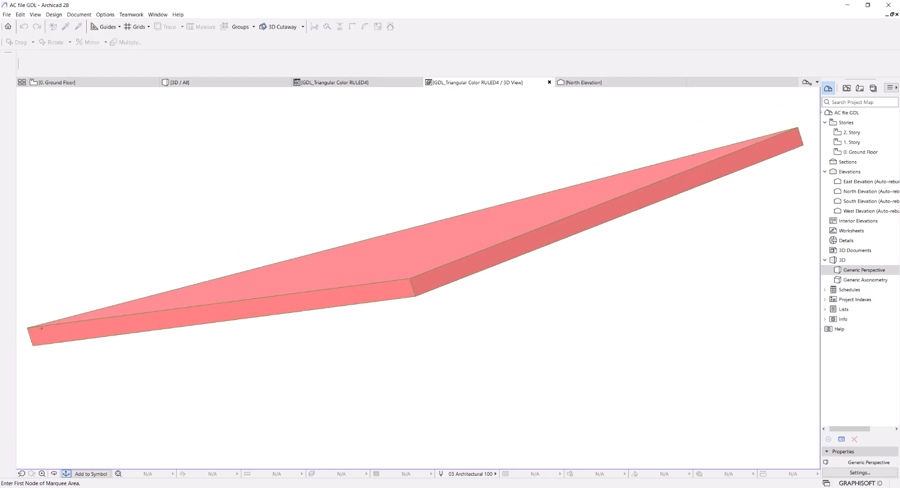
{"action": "middle_click_drag", "start_coordinate": [407, 301], "coordinate": [369, 196], "text": "shift"}
{"action": "middle_click_drag", "start_coordinate": [384, 280], "coordinate": [425, 241], "text": "shift"}
{"action": "scroll", "coordinate": [429, 248], "scroll_direction": "up", "scroll_amount": 3}
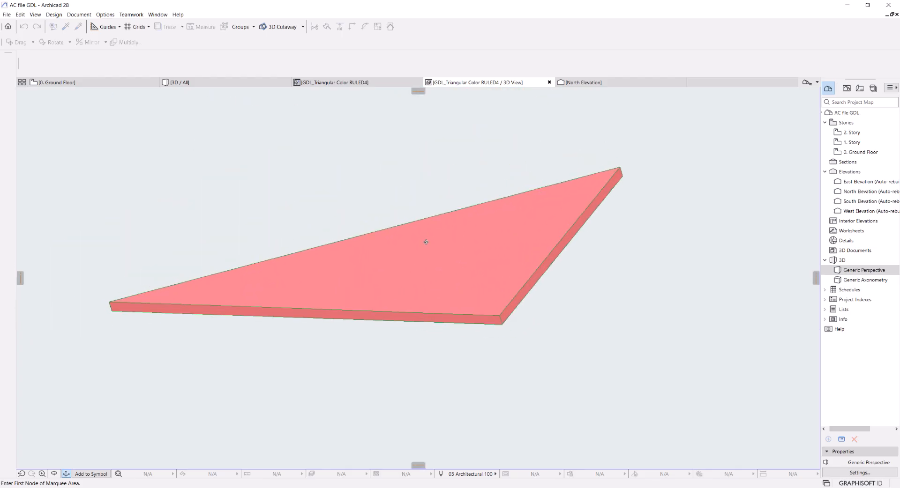
Step: Review the whole 3D script from the colour material to the last PLANE 4 command, then open the object's parameters
{"action": "left_click", "coordinate": [363, 83]}
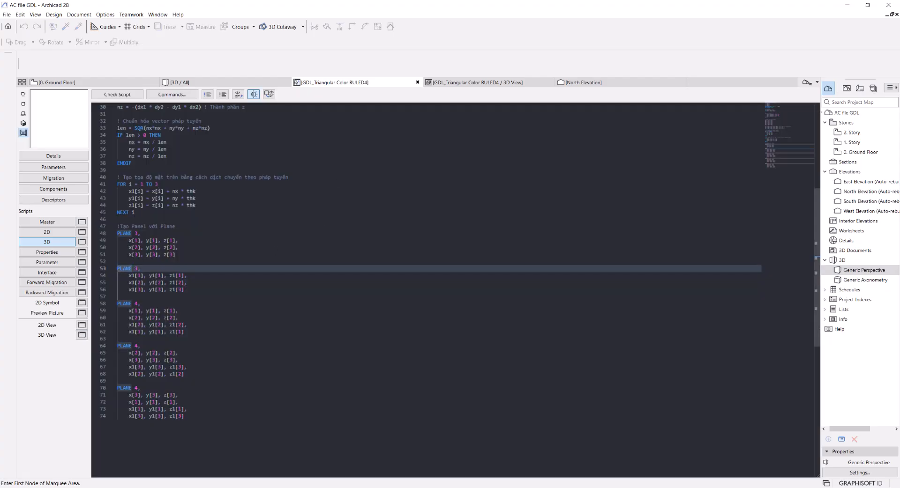
{"action": "scroll", "coordinate": [182, 210], "scroll_direction": "up", "scroll_amount": 4}
{"action": "scroll", "coordinate": [182, 210], "scroll_direction": "down", "scroll_amount": 3}
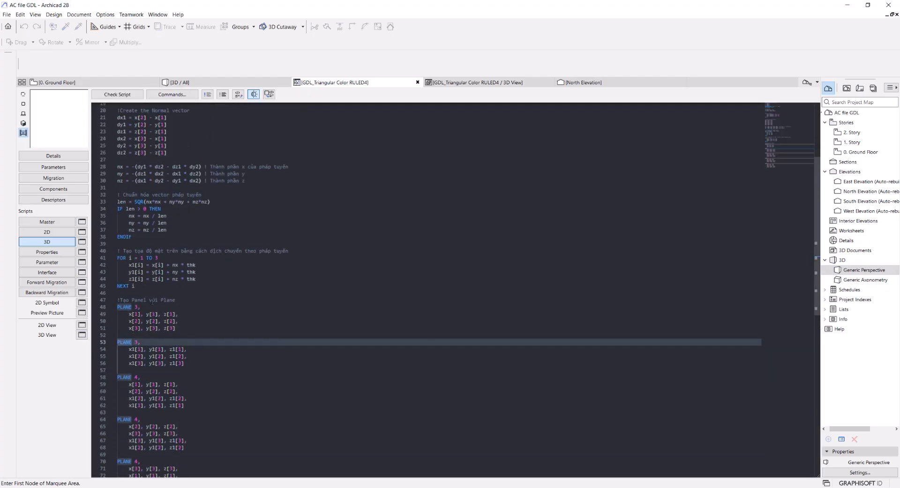
{"action": "scroll", "coordinate": [152, 230], "scroll_direction": "up", "scroll_amount": 9}
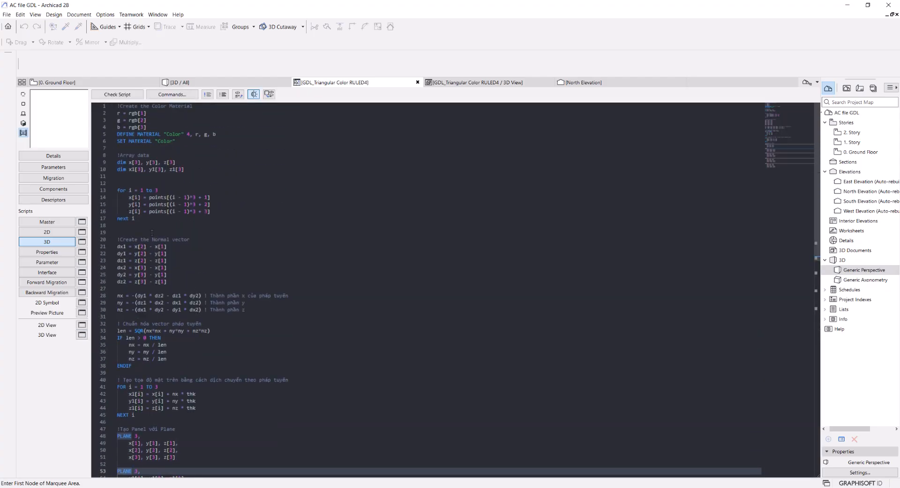
{"action": "scroll", "coordinate": [130, 169], "scroll_direction": "down", "scroll_amount": 10}
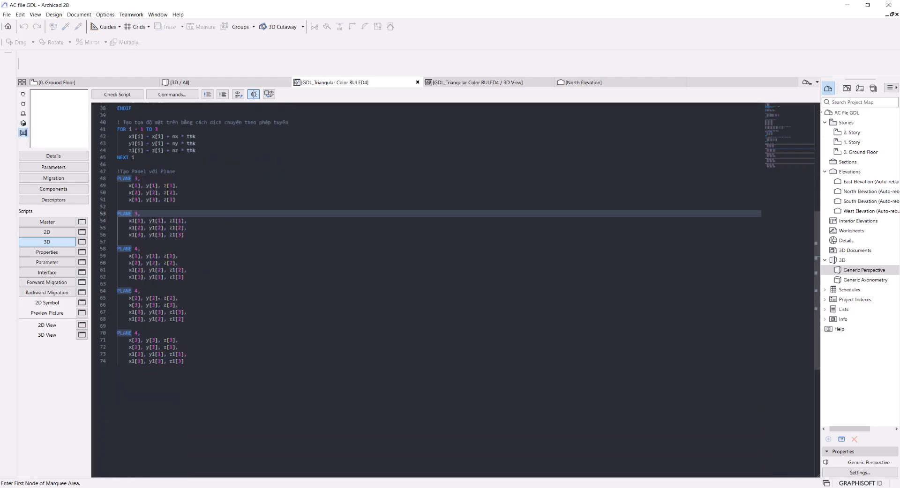
{"action": "scroll", "coordinate": [149, 313], "scroll_direction": "up", "scroll_amount": 6}
{"action": "scroll", "coordinate": [149, 313], "scroll_direction": "down", "scroll_amount": 3}
{"action": "scroll", "coordinate": [157, 235], "scroll_direction": "up", "scroll_amount": 7}
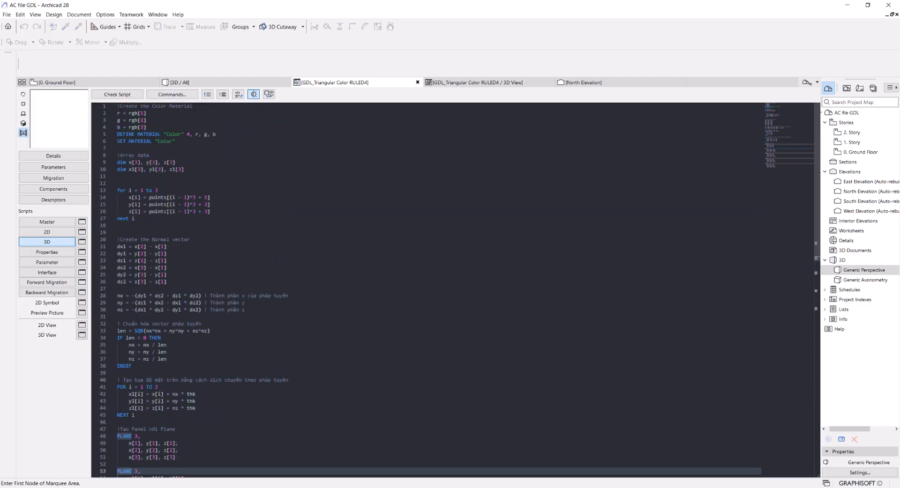
{"action": "left_click", "coordinate": [53, 167]}
{"action": "left_click", "coordinate": [137, 193]}
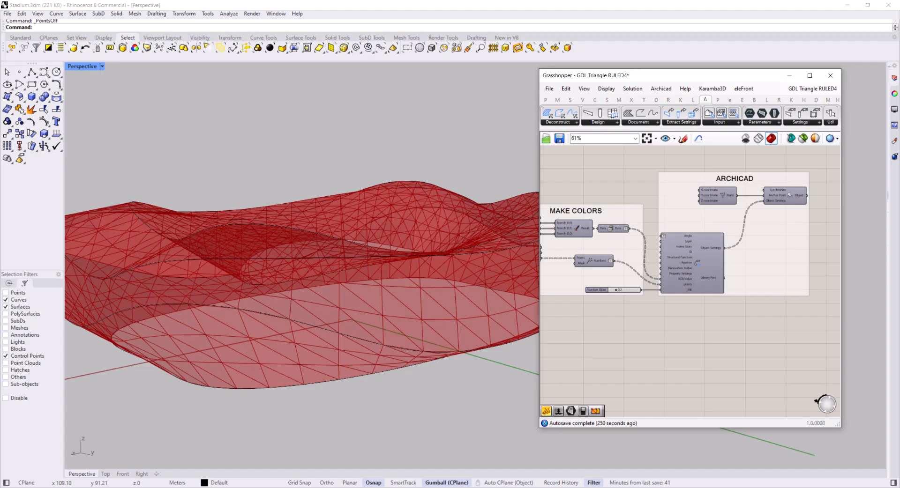
Step: In Grasshopper, move and enlarge the window to show the existing Object Settings component with its RGB Value, points and thk inputs
{"action": "scroll", "coordinate": [674, 290], "scroll_direction": "up", "scroll_amount": 4}
{"action": "right_click_drag", "start_coordinate": [682, 249], "coordinate": [701, 274]}
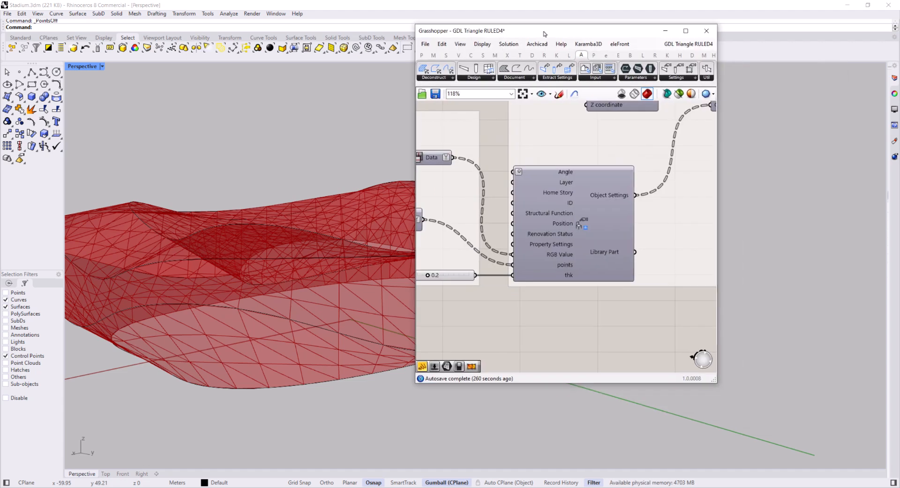
{"action": "left_click_drag", "start_coordinate": [670, 76], "coordinate": [545, 31]}
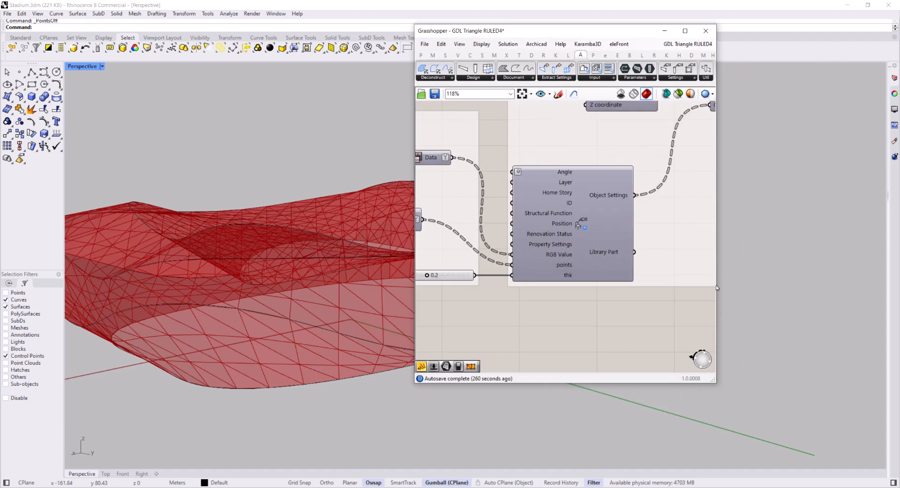
{"action": "left_click_drag", "start_coordinate": [715, 382], "coordinate": [867, 445]}
{"action": "scroll", "coordinate": [760, 384], "scroll_direction": "down", "scroll_amount": 2}
{"action": "right_click_drag", "start_coordinate": [696, 348], "coordinate": [705, 355]}
{"action": "scroll", "coordinate": [639, 274], "scroll_direction": "up", "scroll_amount": 3}
{"action": "right_click_drag", "start_coordinate": [639, 273], "coordinate": [615, 239]}
Step: Add a second Object Settings component below the existing one and choose Create new Library Part as its mode
{"action": "left_click", "coordinate": [815, 77]}
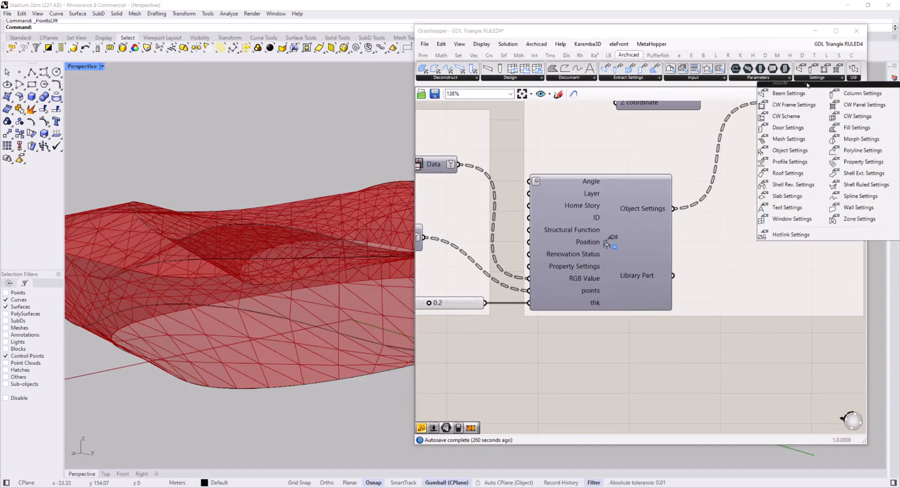
{"action": "left_click", "coordinate": [784, 150]}
{"action": "left_click", "coordinate": [589, 397]}
{"action": "right_click_drag", "start_coordinate": [589, 398], "coordinate": [571, 299]}
{"action": "right_click", "coordinate": [572, 300]}
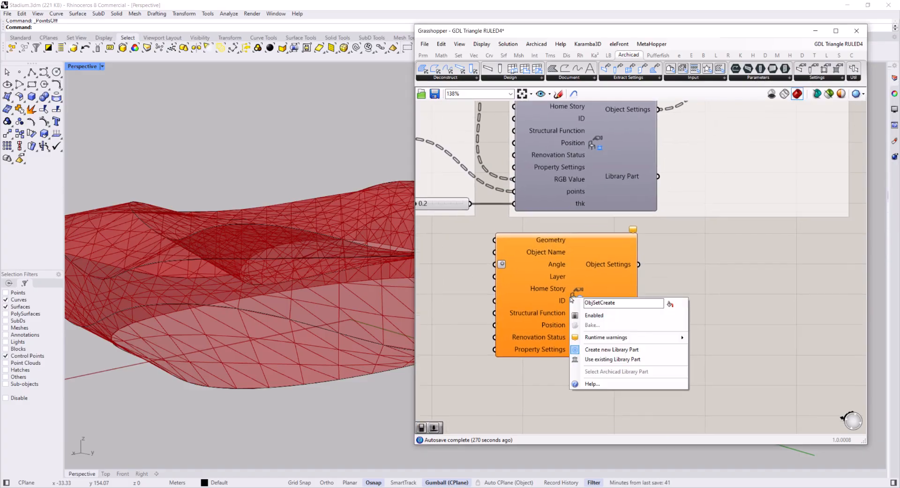
{"action": "left_click", "coordinate": [610, 349]}
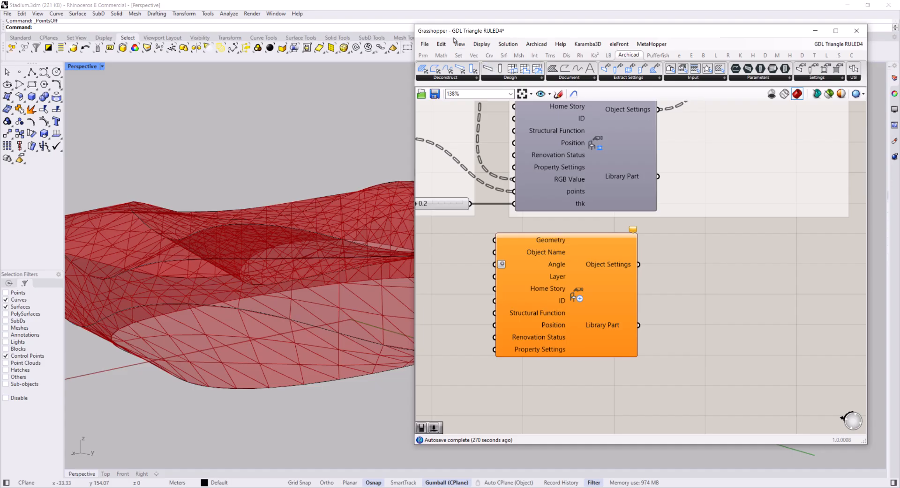
Step: Switch the new Object Settings component to Use existing Library Part and select an Archicad library part with its points parameter
{"action": "right_click", "coordinate": [577, 298]}
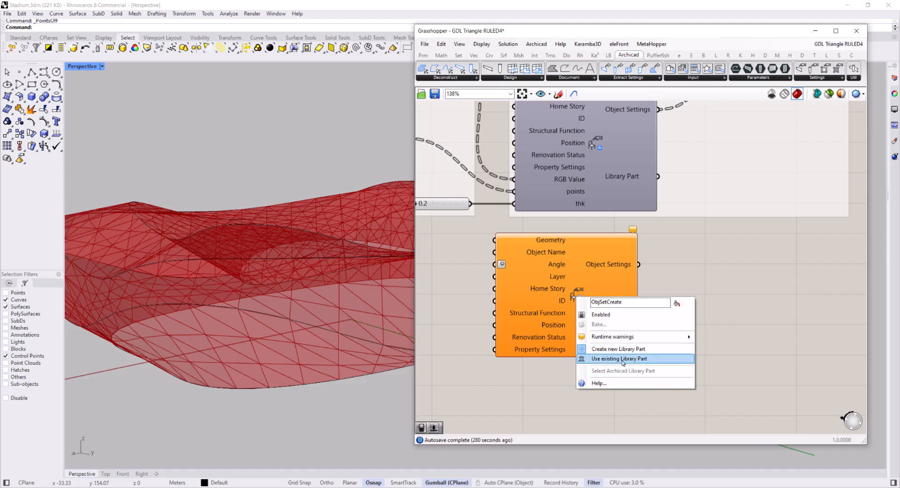
{"action": "left_click", "coordinate": [651, 360]}
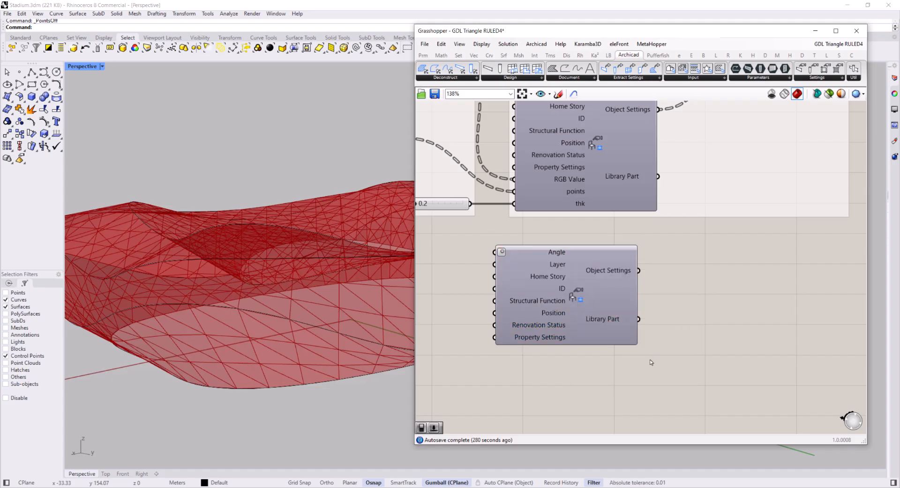
{"action": "right_click", "coordinate": [577, 296]}
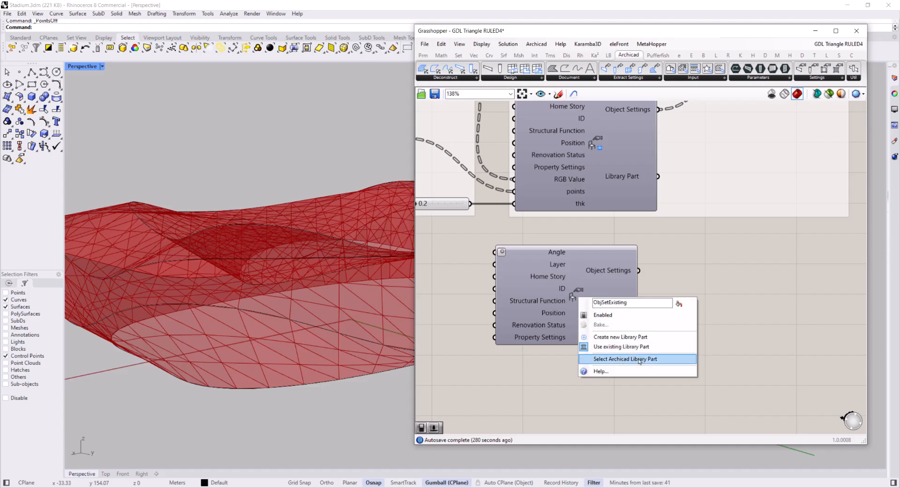
{"action": "left_click", "coordinate": [653, 360]}
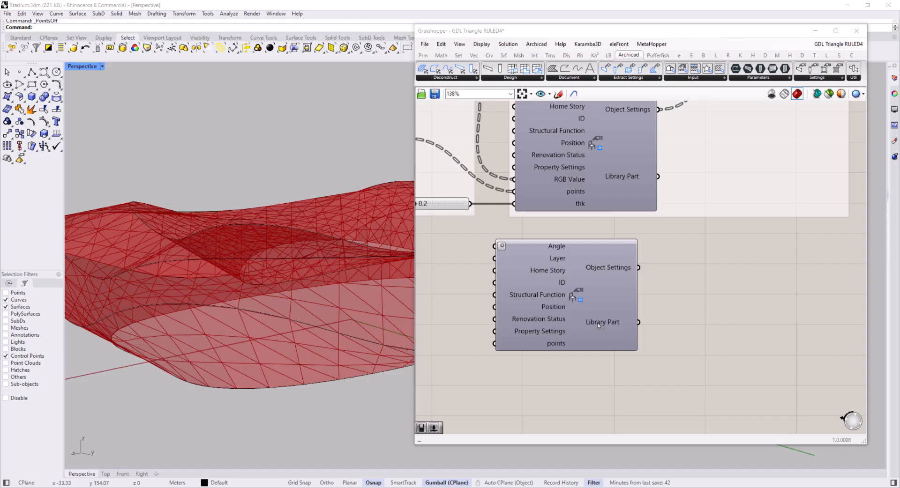
Step: Assign GDL_Triangular Color RULED3.gsm to the new component with the RGB Value, points and thk parameters enabled
{"action": "right_click", "coordinate": [577, 292]}
{"action": "left_click", "coordinate": [624, 354]}
{"action": "left_click", "coordinate": [384, 94]}
{"action": "left_click", "coordinate": [384, 84]}
{"action": "left_click", "coordinate": [384, 102]}
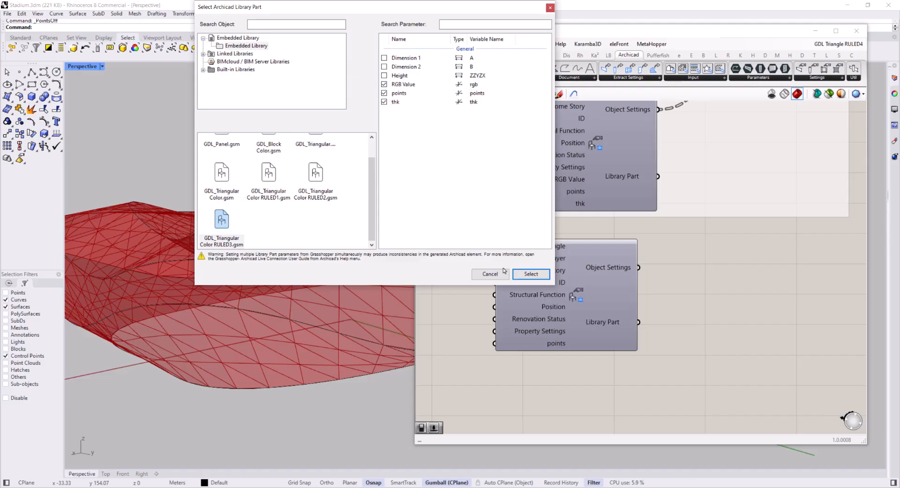
{"action": "left_click", "coordinate": [519, 272]}
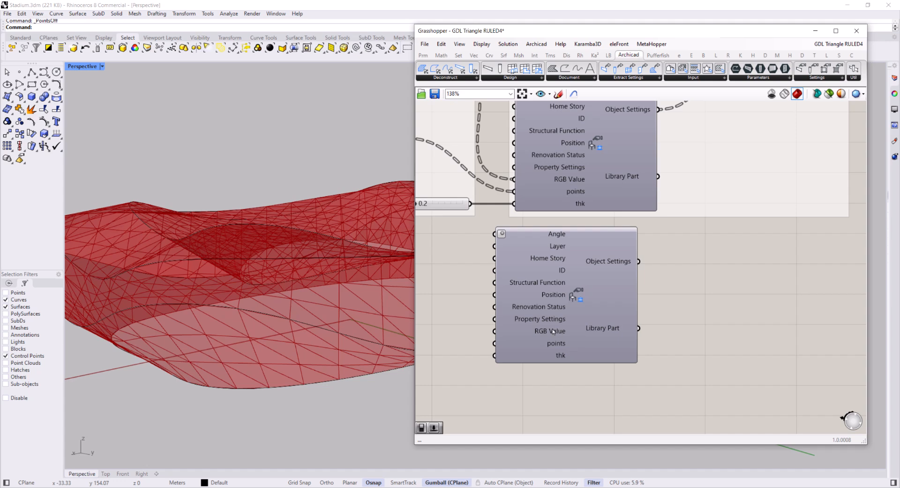
Step: Compare the new component's RGB Value, points and thk inputs with the wired inputs of the original Object Settings component
{"action": "scroll", "coordinate": [553, 331], "scroll_direction": "up", "scroll_amount": 2}
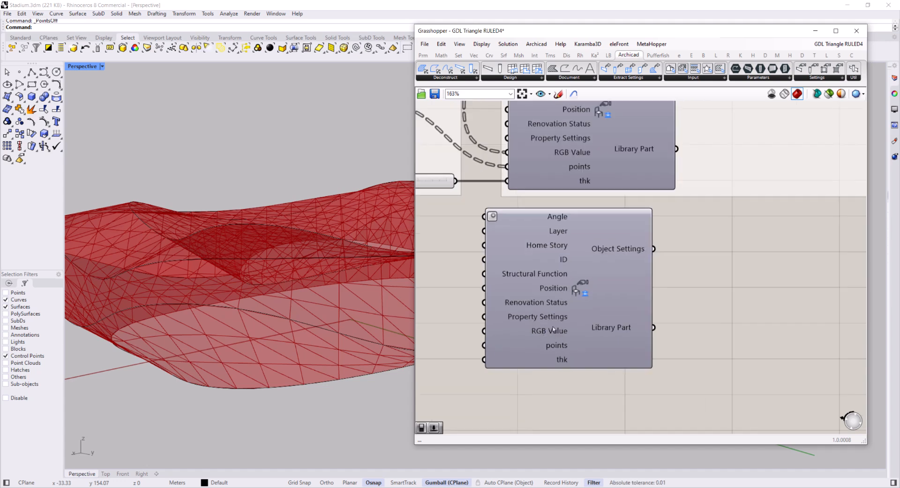
{"action": "scroll", "coordinate": [562, 333], "scroll_direction": "down", "scroll_amount": 2}
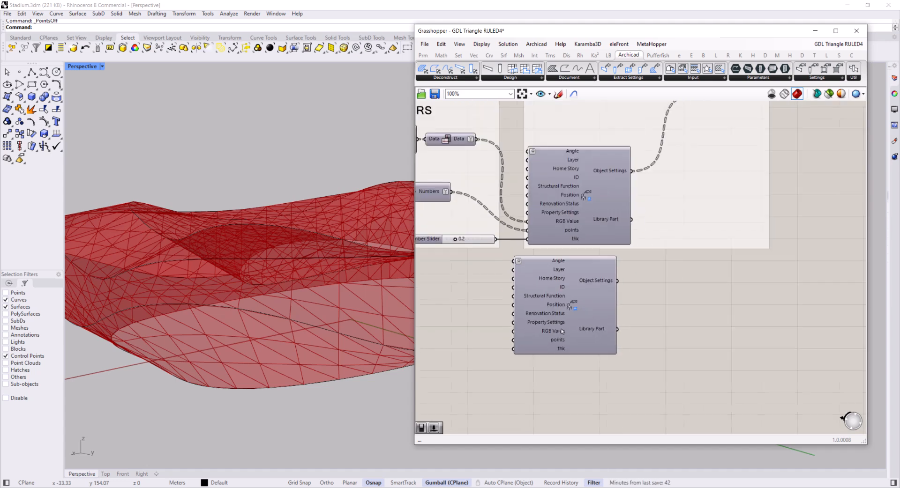
{"action": "scroll", "coordinate": [488, 291], "scroll_direction": "up", "scroll_amount": 3}
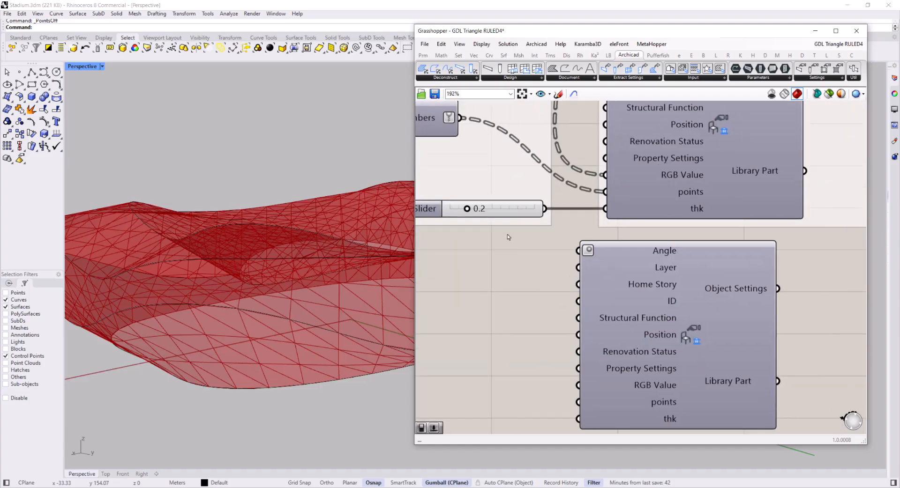
{"action": "scroll", "coordinate": [508, 238], "scroll_direction": "up", "scroll_amount": 1}
{"action": "scroll", "coordinate": [569, 322], "scroll_direction": "down", "scroll_amount": 3}
{"action": "right_click_drag", "start_coordinate": [534, 330], "coordinate": [546, 298]}
{"action": "scroll", "coordinate": [516, 211], "scroll_direction": "up", "scroll_amount": 1}
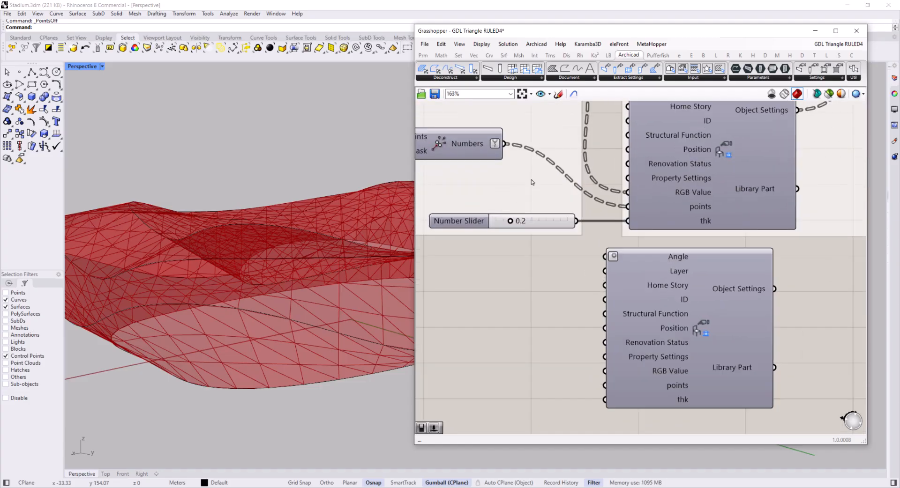
Step: Delete the unwired second Object Settings component and look over the point and object components in the ARCHICAD group
{"action": "scroll", "coordinate": [627, 356], "scroll_direction": "down", "scroll_amount": 2}
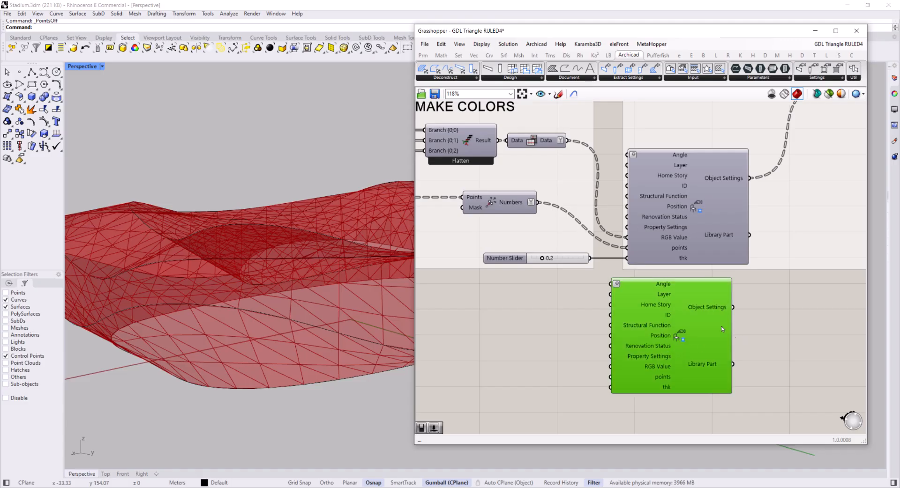
{"action": "key", "text": "Delete"}
{"action": "scroll", "coordinate": [691, 324], "scroll_direction": "down", "scroll_amount": 2}
{"action": "right_click_drag", "start_coordinate": [776, 221], "coordinate": [703, 277]}
{"action": "scroll", "coordinate": [712, 266], "scroll_direction": "up", "scroll_amount": 1}
{"action": "scroll", "coordinate": [657, 197], "scroll_direction": "up", "scroll_amount": 2}
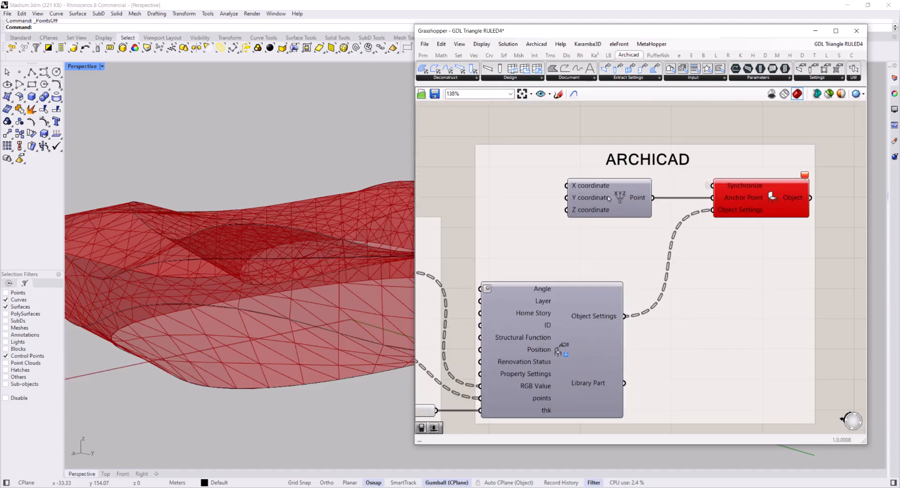
Step: Place a new Archicad Object component beside the ARCHICAD group and undo its placement
{"action": "left_click", "coordinate": [810, 78]}
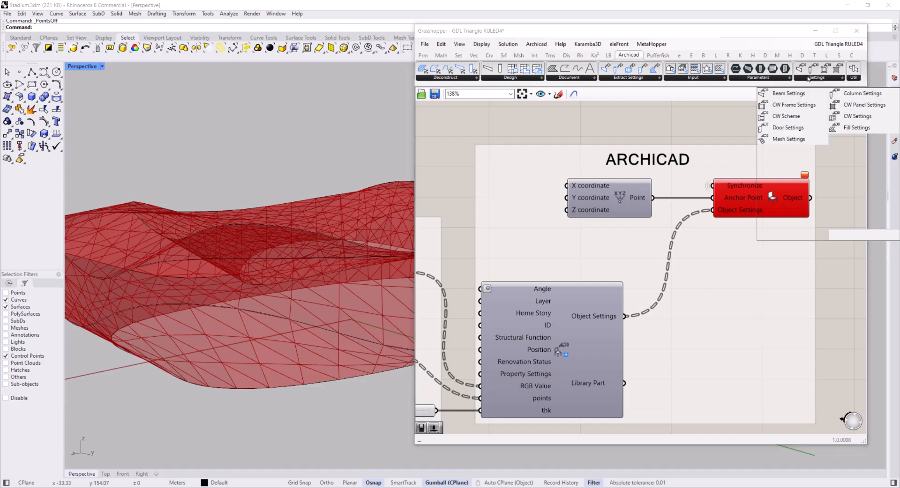
{"action": "left_click", "coordinate": [541, 78]}
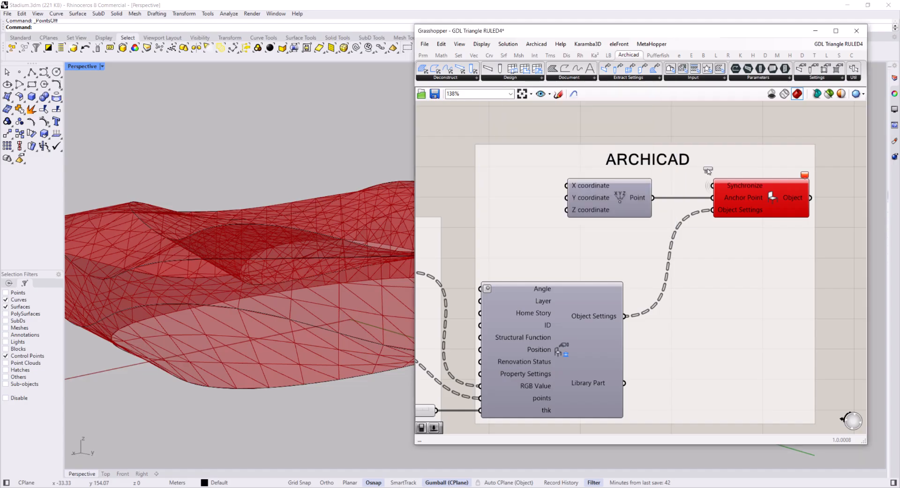
{"action": "left_click", "coordinate": [833, 274]}
{"action": "right_click_drag", "start_coordinate": [737, 267], "coordinate": [645, 253]}
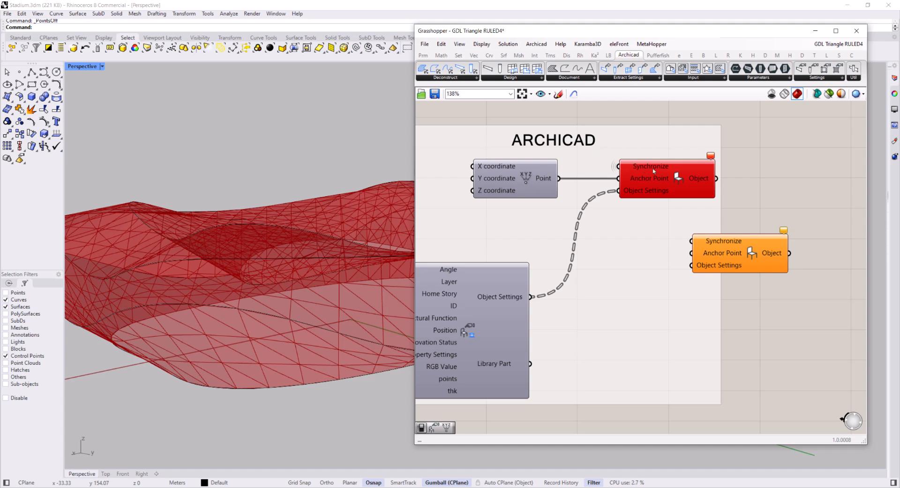
{"action": "key", "text": "ctrl+z"}
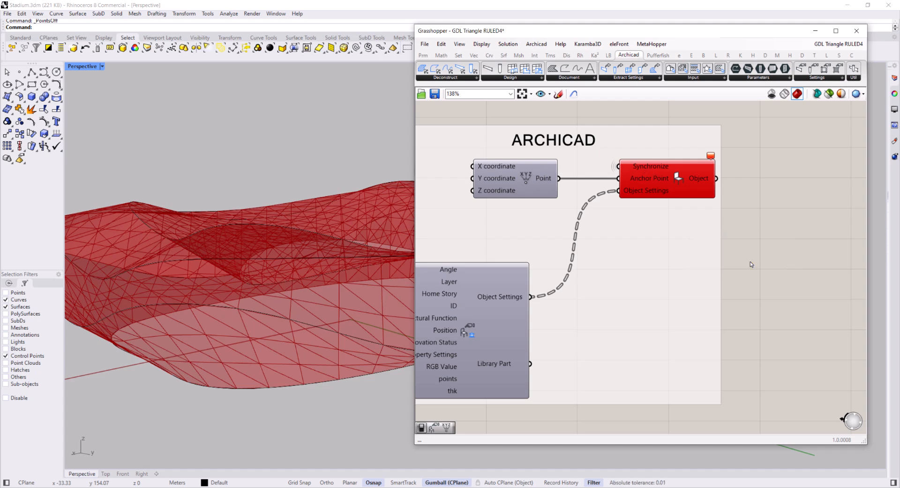
Step: Switch to Archicad, save the GDL object, and check its Embedded Library destination in the save-as dialog without saving a copy
{"action": "scroll", "coordinate": [736, 274], "scroll_direction": "down", "scroll_amount": 5}
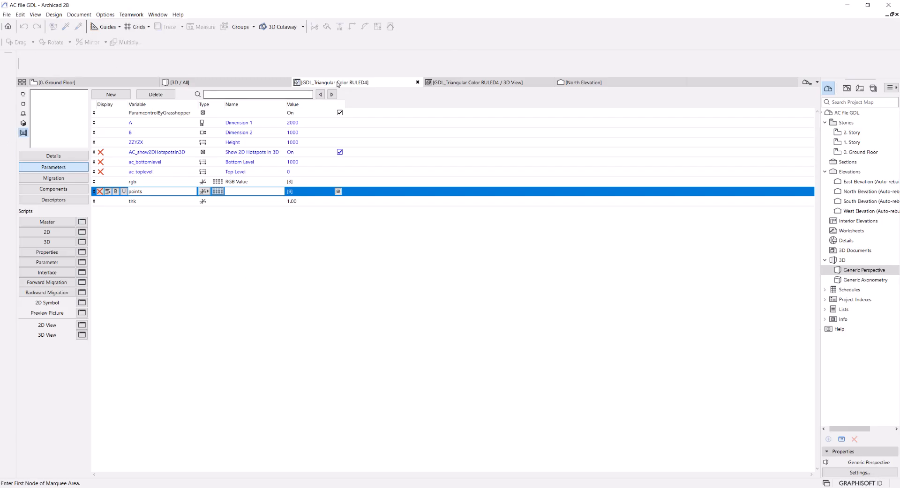
{"action": "left_click", "coordinate": [7, 15]}
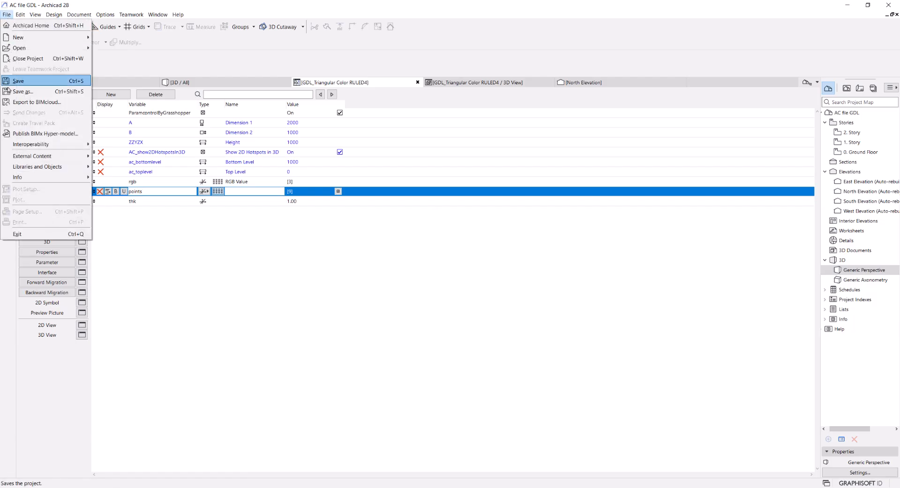
{"action": "left_click", "coordinate": [43, 83]}
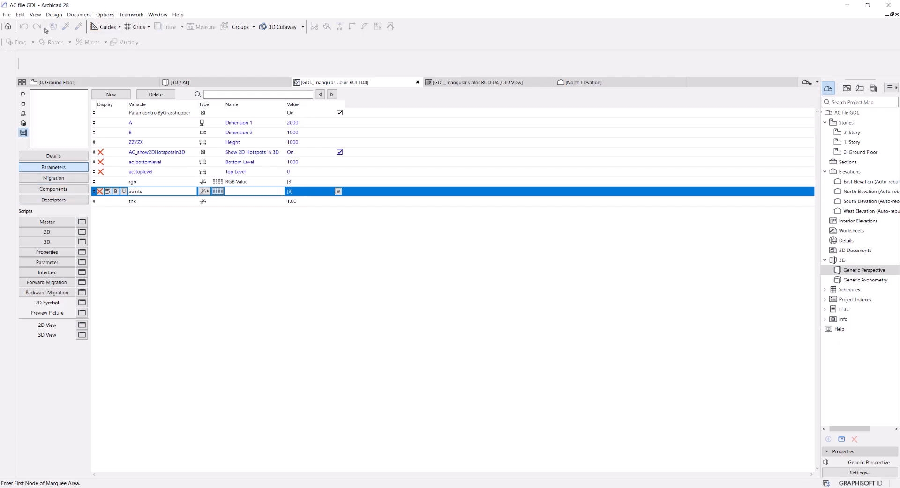
{"action": "left_click", "coordinate": [6, 15]}
{"action": "left_click", "coordinate": [43, 92]}
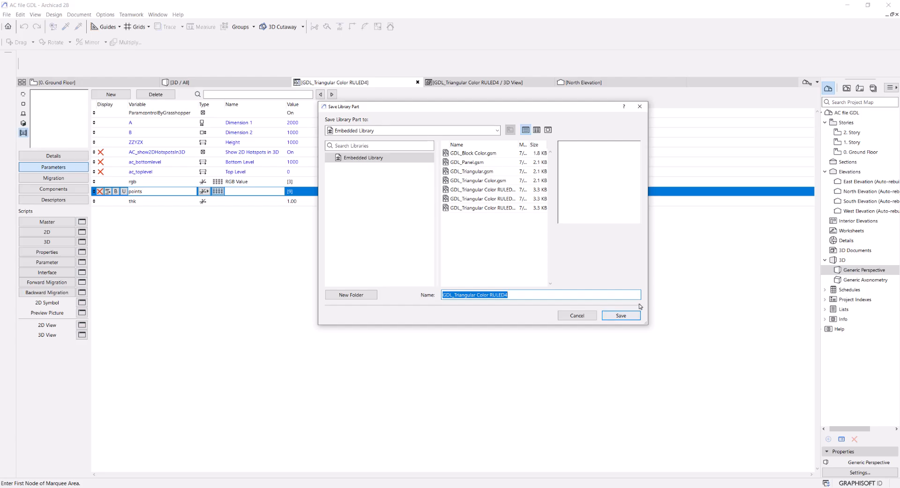
{"action": "left_click", "coordinate": [577, 318]}
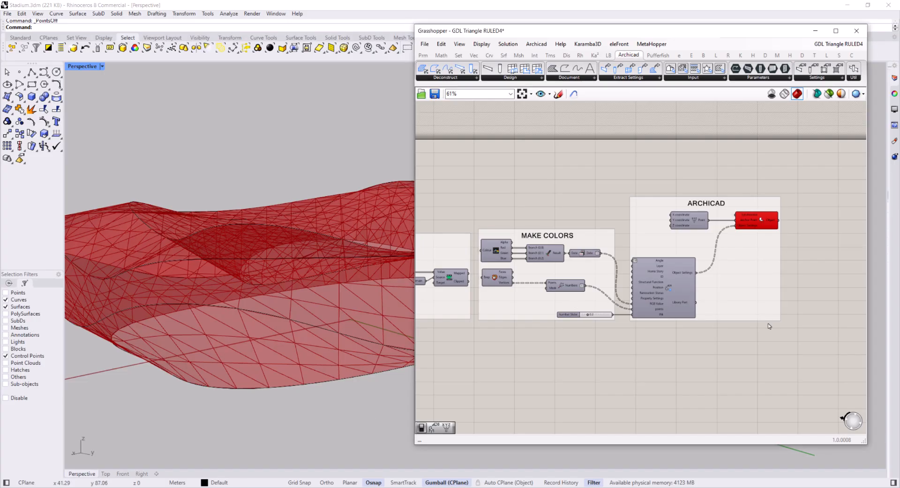
Step: Look over the ARCHICAD group in Grasshopper and inspect the gradient-coloured stadium in Archicad's 3D window
{"action": "scroll", "coordinate": [746, 230], "scroll_direction": "up", "scroll_amount": 2}
{"action": "scroll", "coordinate": [746, 230], "scroll_direction": "down", "scroll_amount": 1}
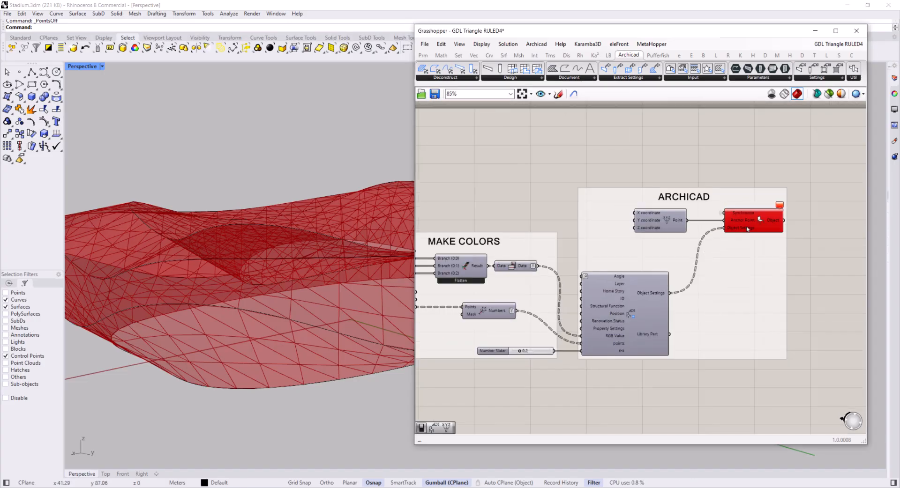
{"action": "middle_click", "coordinate": [766, 297]}
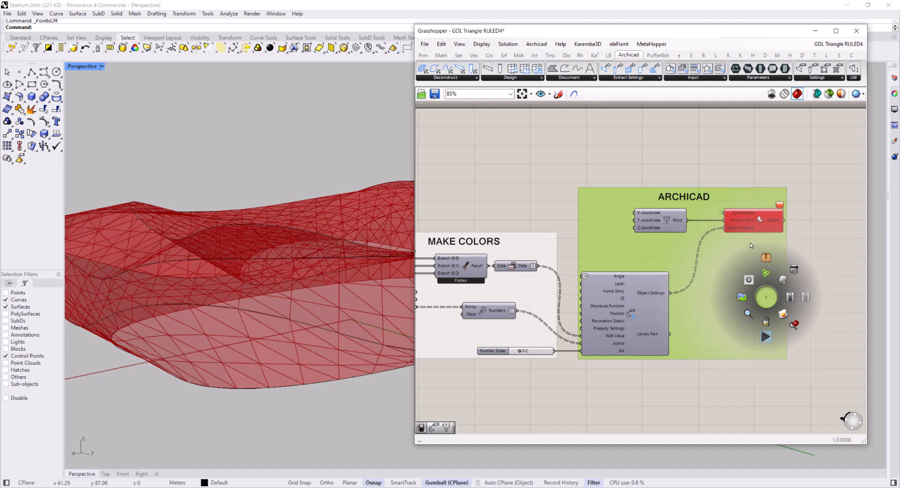
{"action": "left_click", "coordinate": [806, 200]}
{"action": "scroll", "coordinate": [738, 227], "scroll_direction": "down", "scroll_amount": 3}
{"action": "scroll", "coordinate": [755, 231], "scroll_direction": "up", "scroll_amount": 3}
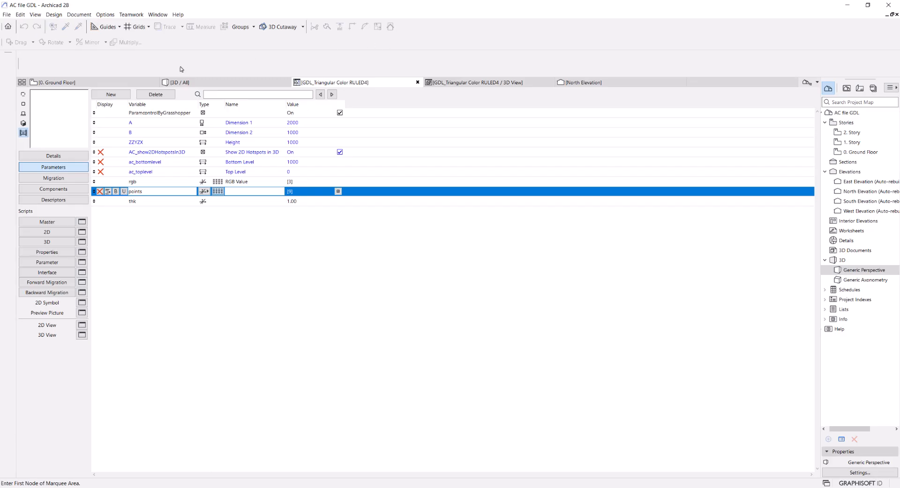
{"action": "left_click", "coordinate": [174, 82]}
{"action": "middle_click_drag", "start_coordinate": [382, 248], "coordinate": [370, 278], "text": "shift"}
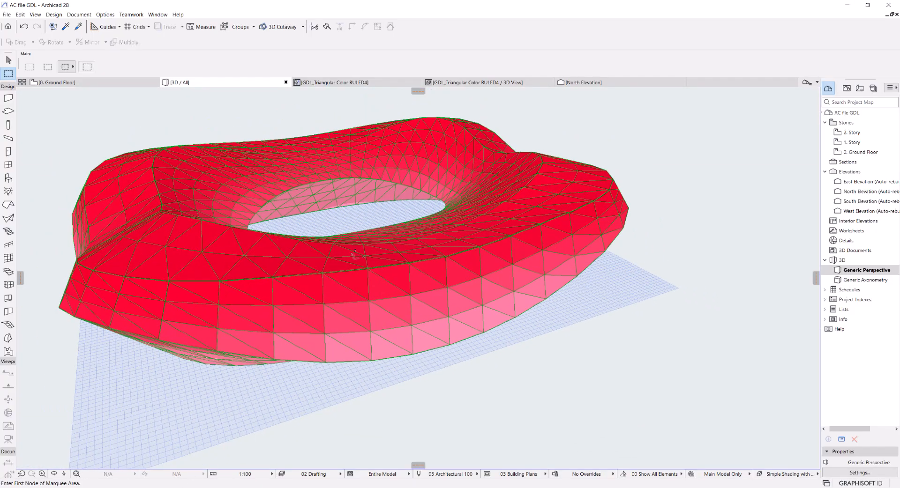
Step: Switch back to Grasshopper and examine the Object component's input connections in the ARCHICAD group
{"action": "key", "text": "alt+Tab"}
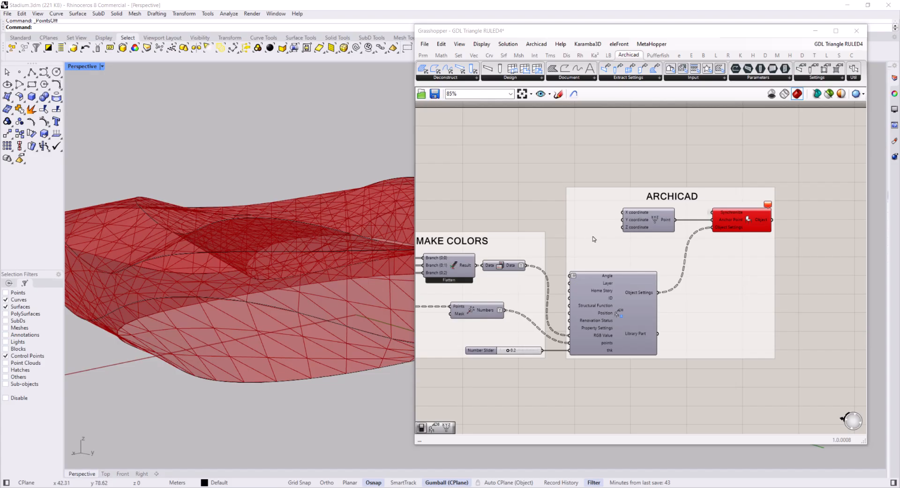
{"action": "left_click", "coordinate": [746, 224]}
{"action": "scroll", "coordinate": [669, 227], "scroll_direction": "down", "scroll_amount": 5}
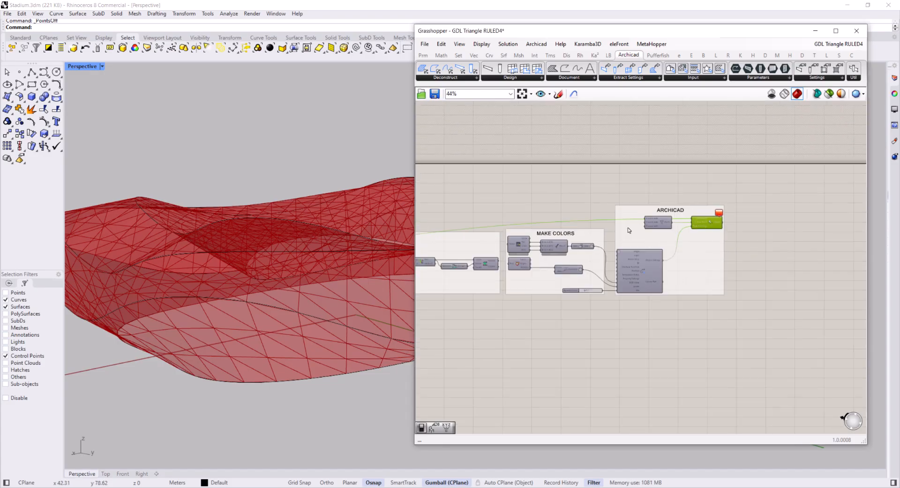
{"action": "left_click", "coordinate": [771, 269]}
{"action": "scroll", "coordinate": [703, 233], "scroll_direction": "up", "scroll_amount": 7}
{"action": "scroll", "coordinate": [783, 256], "scroll_direction": "up", "scroll_amount": 1}
{"action": "middle_click", "coordinate": [784, 256]}
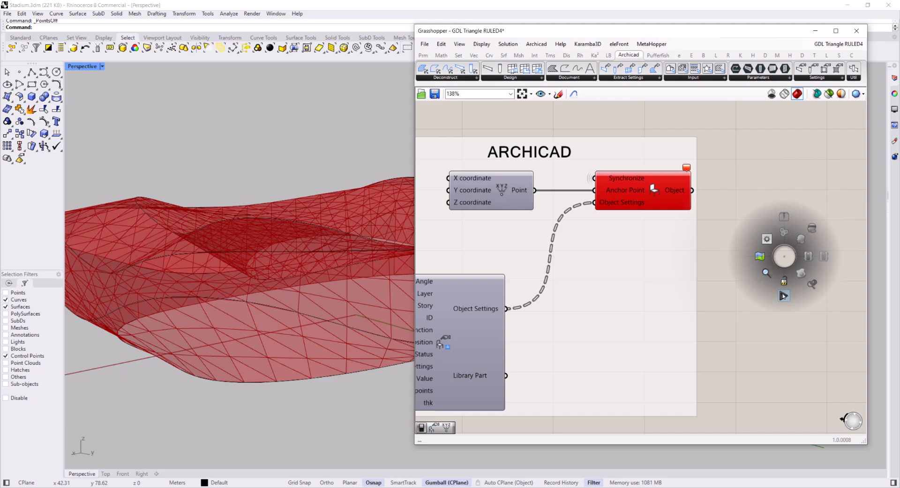
{"action": "left_click", "coordinate": [662, 239]}
Step: Review the definition from the Remap component through the Brep vertices and MAKE COLORS group to the Object Settings inputs
{"action": "scroll", "coordinate": [655, 246], "scroll_direction": "down", "scroll_amount": 3}
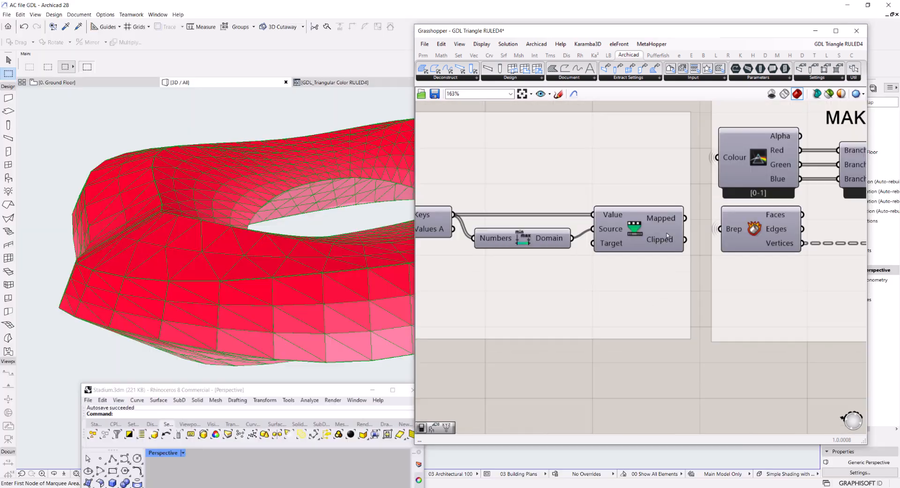
{"action": "scroll", "coordinate": [665, 239], "scroll_direction": "up", "scroll_amount": 2}
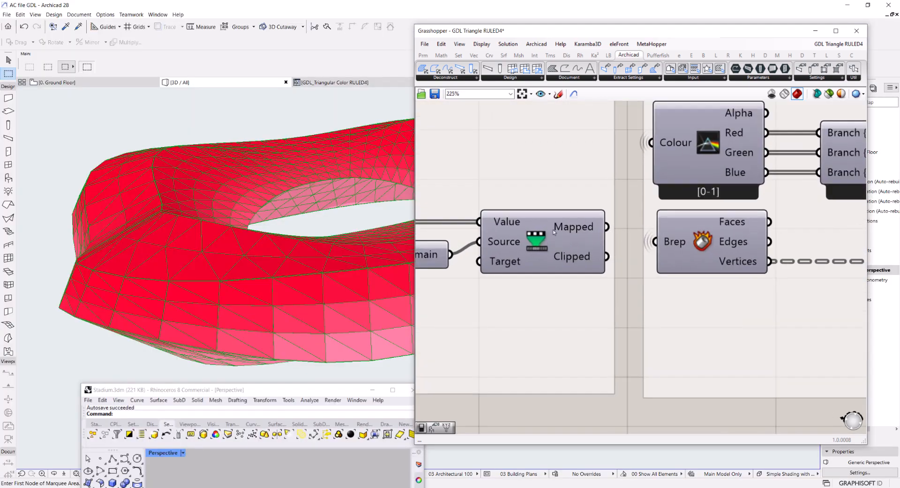
{"action": "scroll", "coordinate": [537, 228], "scroll_direction": "up", "scroll_amount": 1}
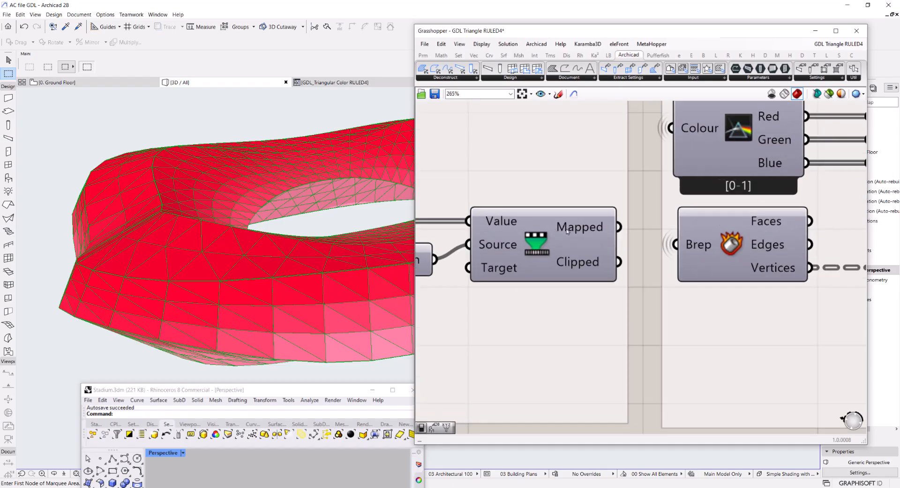
{"action": "right_click_drag", "start_coordinate": [762, 237], "coordinate": [647, 242]}
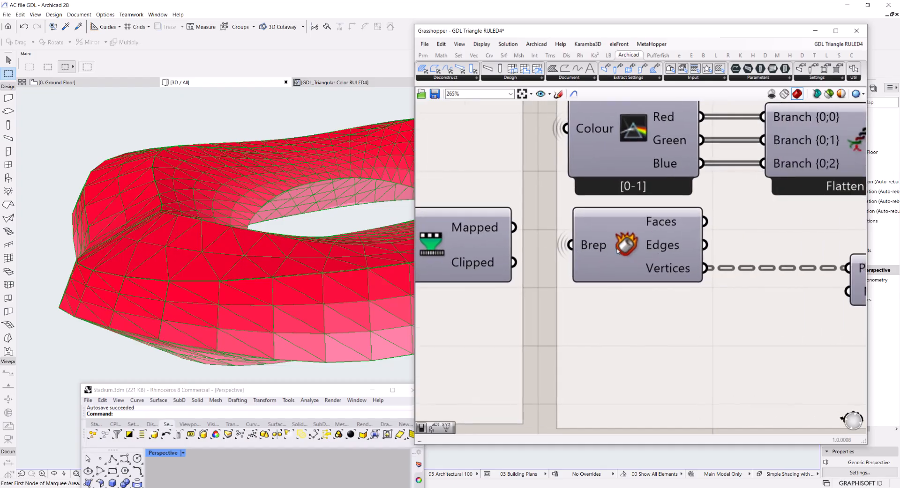
{"action": "right_click_drag", "start_coordinate": [678, 268], "coordinate": [611, 258]}
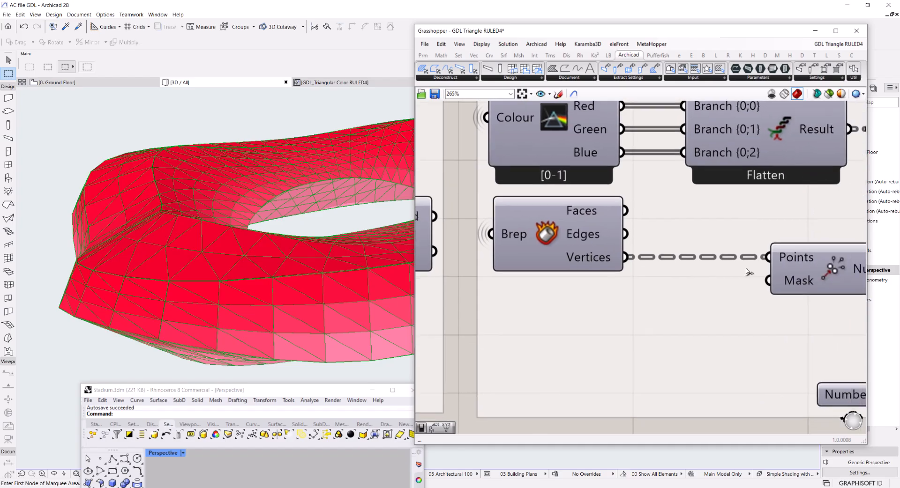
{"action": "scroll", "coordinate": [768, 267], "scroll_direction": "down", "scroll_amount": 2}
{"action": "right_click_drag", "start_coordinate": [768, 268], "coordinate": [579, 262]}
{"action": "scroll", "coordinate": [735, 278], "scroll_direction": "down", "scroll_amount": 2}
{"action": "right_click_drag", "start_coordinate": [735, 278], "coordinate": [641, 248]}
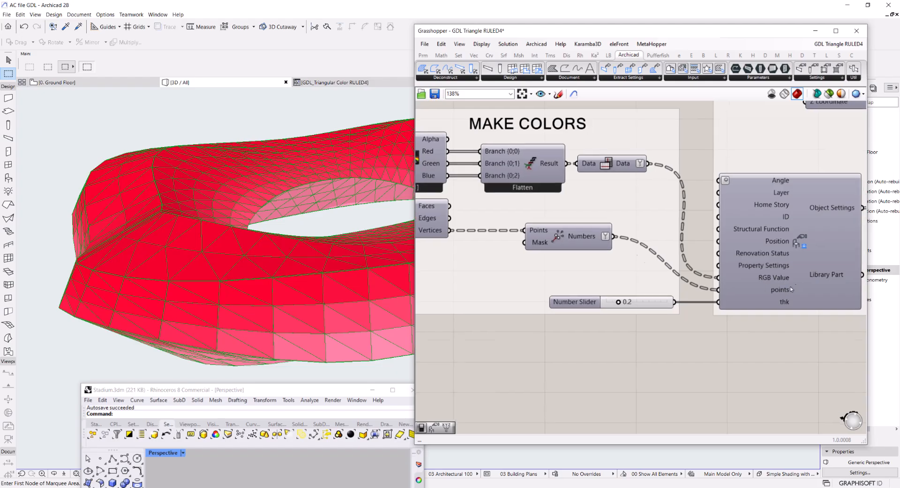
{"action": "scroll", "coordinate": [796, 287], "scroll_direction": "up", "scroll_amount": 2}
{"action": "scroll", "coordinate": [753, 298], "scroll_direction": "down", "scroll_amount": 8}
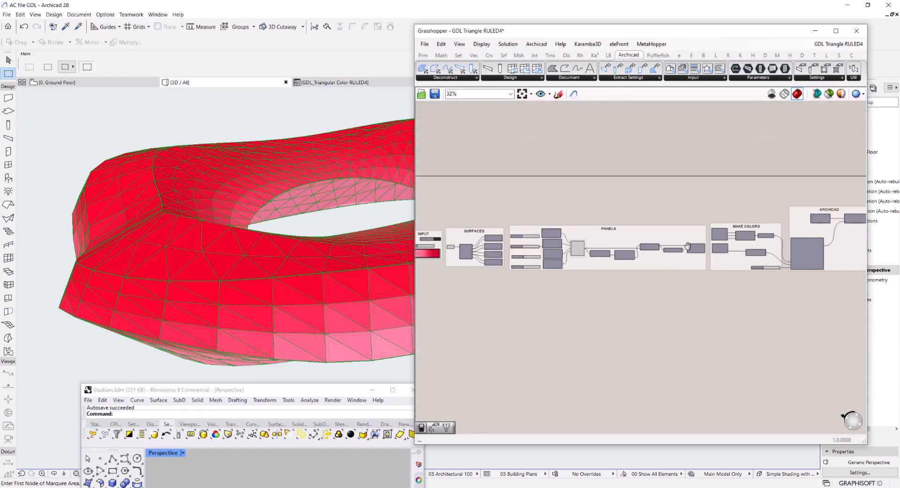
Step: Arrange the Grasshopper window beside Archicad's 3D view with the INPUT group in close-up
{"action": "left_click_drag", "start_coordinate": [491, 32], "coordinate": [633, 6]}
{"action": "scroll", "coordinate": [339, 221], "scroll_direction": "down", "scroll_amount": 2}
{"action": "left_click", "coordinate": [356, 272]}
{"action": "right_click", "coordinate": [366, 282]}
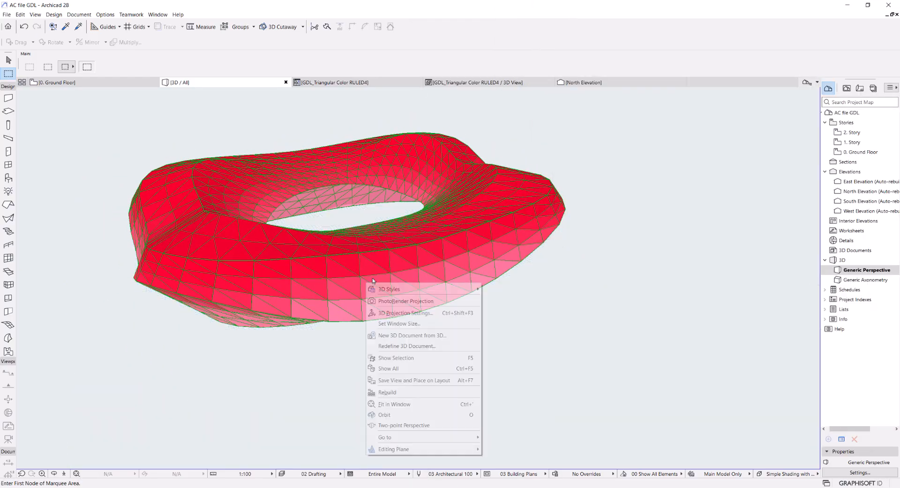
{"action": "left_click", "coordinate": [519, 390]}
{"action": "left_click", "coordinate": [304, 462]}
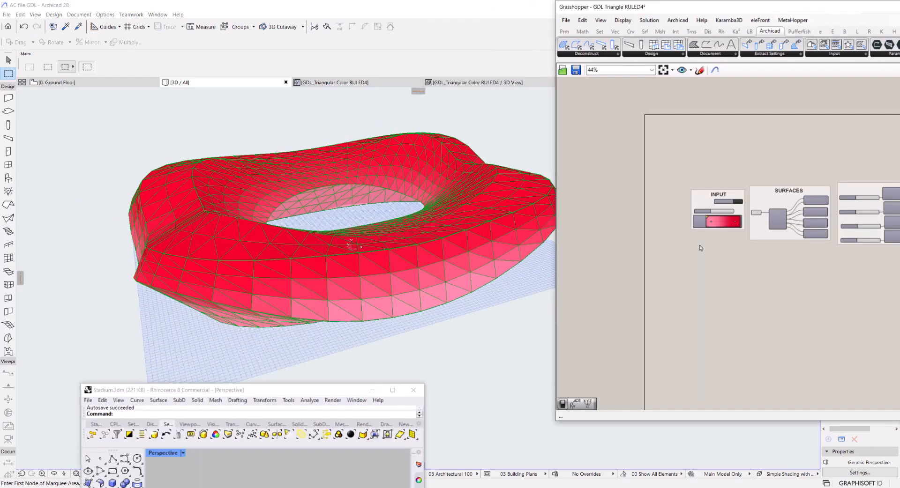
{"action": "scroll", "coordinate": [711, 216], "scroll_direction": "up", "scroll_amount": 6}
{"action": "scroll", "coordinate": [402, 334], "scroll_direction": "up", "scroll_amount": 2}
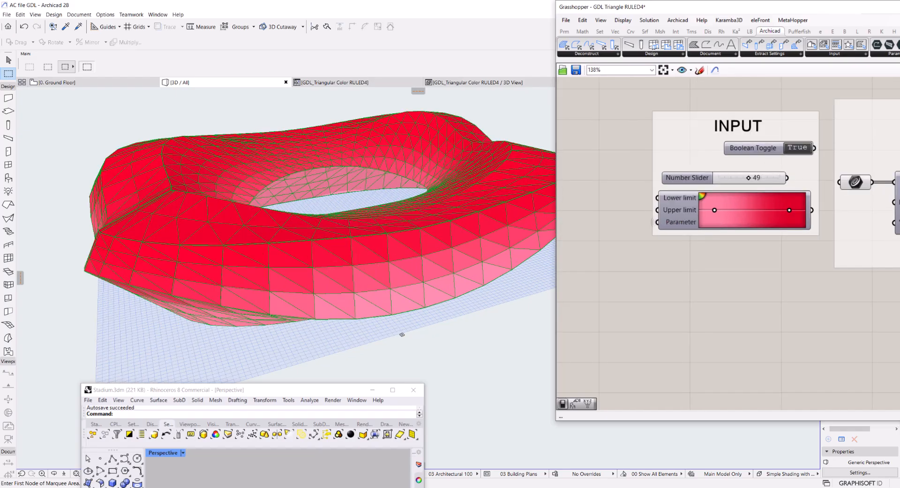
Step: Apply the green-yellow-red preset to the Gradient component in Grasshopper's INPUT group
{"action": "left_click", "coordinate": [436, 325]}
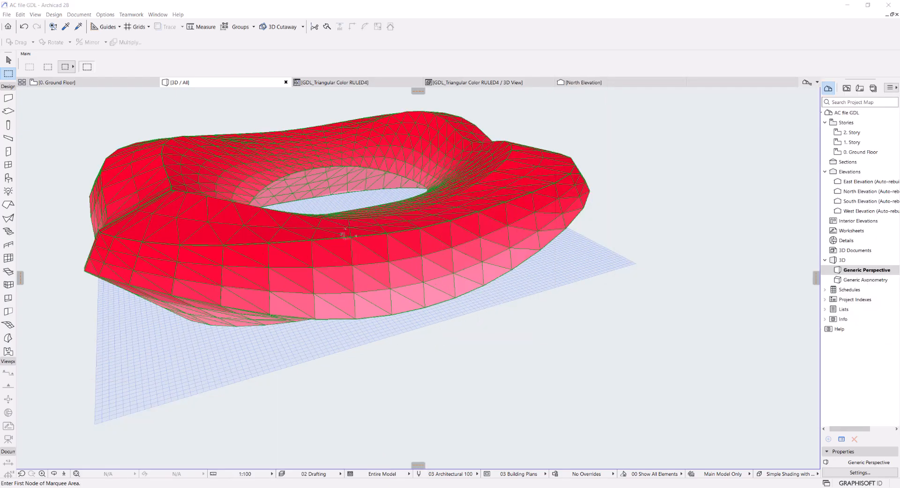
{"action": "left_click", "coordinate": [359, 487]}
{"action": "scroll", "coordinate": [717, 226], "scroll_direction": "up", "scroll_amount": 2}
{"action": "right_click", "coordinate": [728, 211]}
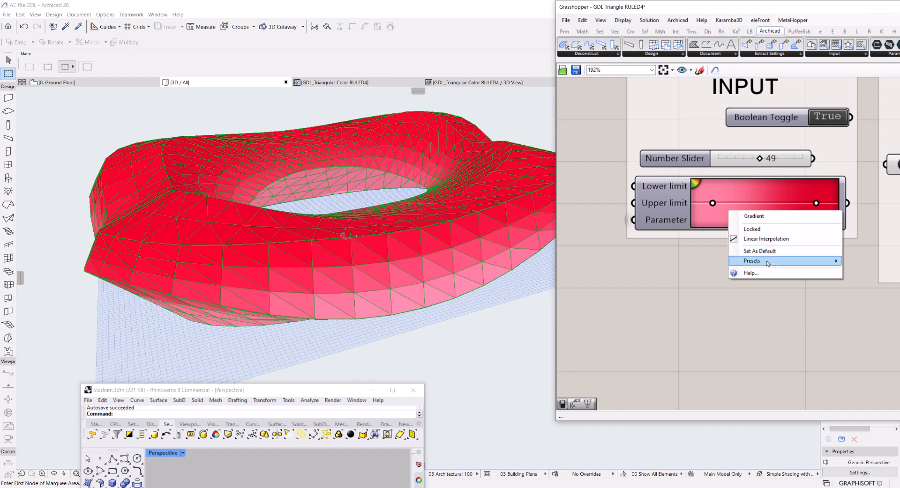
{"action": "mouse_move", "coordinate": [768, 264]}
{"action": "left_click", "coordinate": [689, 305]}
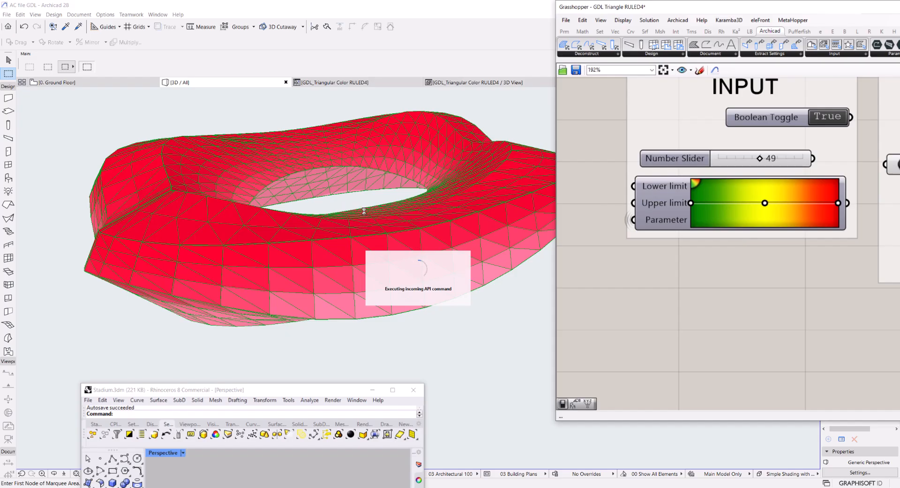
Step: Examine the recoloured triangular stadium panels from several angles in Archicad's 3D window
{"action": "scroll", "coordinate": [372, 215], "scroll_direction": "up", "scroll_amount": 2}
{"action": "scroll", "coordinate": [372, 215], "scroll_direction": "down", "scroll_amount": 5}
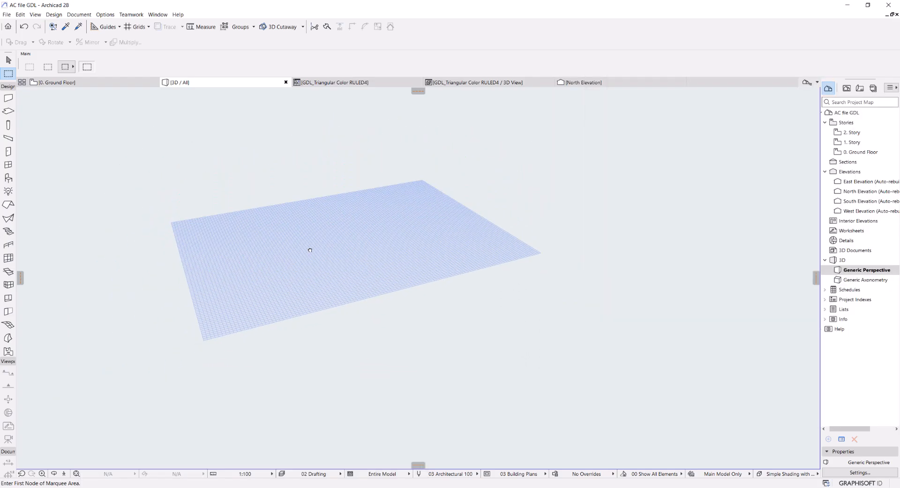
{"action": "mouse_move", "coordinate": [310, 250]}
{"action": "middle_mouse_down", "text": "shift"}
{"action": "mouse_move", "coordinate": [332, 227]}
{"action": "mouse_move", "coordinate": [416, 308]}
{"action": "mouse_move", "coordinate": [388, 235]}
{"action": "mouse_move", "coordinate": [392, 210]}
{"action": "mouse_move", "coordinate": [408, 261]}
{"action": "mouse_move", "coordinate": [351, 195]}
{"action": "mouse_move", "coordinate": [481, 174]}
{"action": "mouse_move", "coordinate": [515, 277]}
{"action": "mouse_move", "coordinate": [534, 227]}
{"action": "mouse_move", "coordinate": [324, 185]}
{"action": "mouse_move", "coordinate": [394, 267]}
{"action": "mouse_move", "coordinate": [368, 211]}
{"action": "mouse_move", "coordinate": [395, 263]}
{"action": "mouse_move", "coordinate": [345, 304]}
{"action": "mouse_move", "coordinate": [381, 327]}
{"action": "mouse_move", "coordinate": [335, 277]}
{"action": "mouse_move", "coordinate": [339, 307]}
{"action": "mouse_move", "coordinate": [459, 324]}
{"action": "mouse_move", "coordinate": [408, 274]}
{"action": "mouse_move", "coordinate": [404, 288]}
{"action": "mouse_move", "coordinate": [412, 256]}
{"action": "mouse_move", "coordinate": [359, 277]}
{"action": "mouse_move", "coordinate": [338, 262]}
{"action": "mouse_move", "coordinate": [401, 297]}
{"action": "mouse_move", "coordinate": [361, 255]}
{"action": "mouse_move", "coordinate": [321, 257]}
{"action": "mouse_move", "coordinate": [332, 283]}
{"action": "mouse_move", "coordinate": [321, 246]}
{"action": "middle_mouse_up", "text": "shift"}
{"action": "scroll", "coordinate": [487, 187], "scroll_direction": "up", "scroll_amount": 4}
{"action": "scroll", "coordinate": [402, 231], "scroll_direction": "down", "scroll_amount": 4}
{"action": "scroll", "coordinate": [408, 262], "scroll_direction": "up", "scroll_amount": 3}
{"action": "middle_click_drag", "start_coordinate": [430, 245], "coordinate": [401, 284], "text": "shift"}
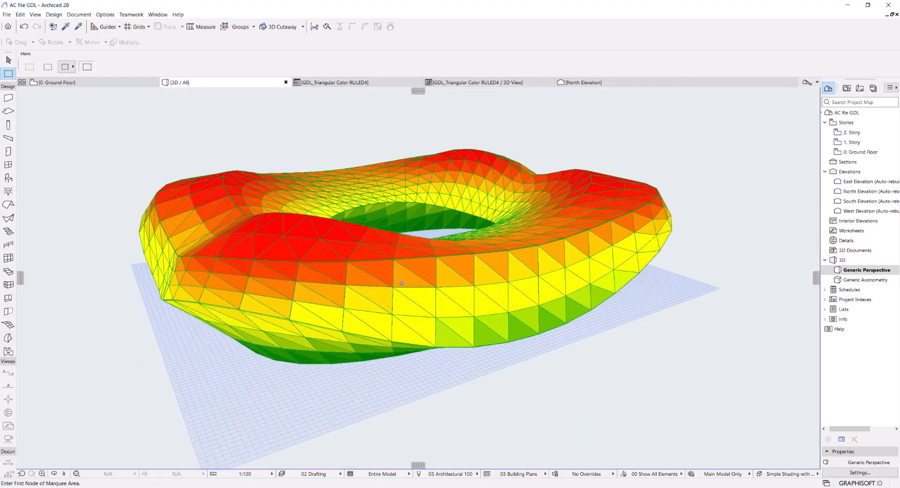
{"action": "scroll", "coordinate": [405, 216], "scroll_direction": "up", "scroll_amount": 3}
{"action": "middle_click_drag", "start_coordinate": [351, 242], "coordinate": [316, 252], "text": "shift"}
{"action": "scroll", "coordinate": [309, 226], "scroll_direction": "down", "scroll_amount": 2}
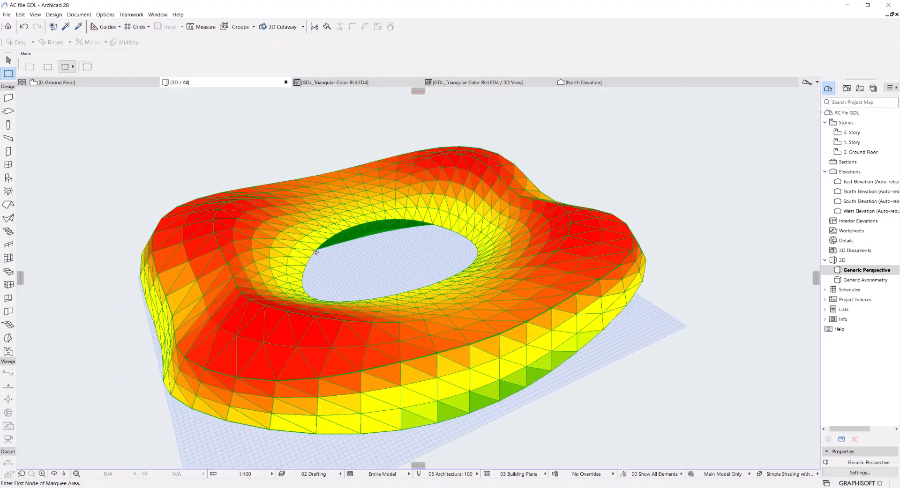